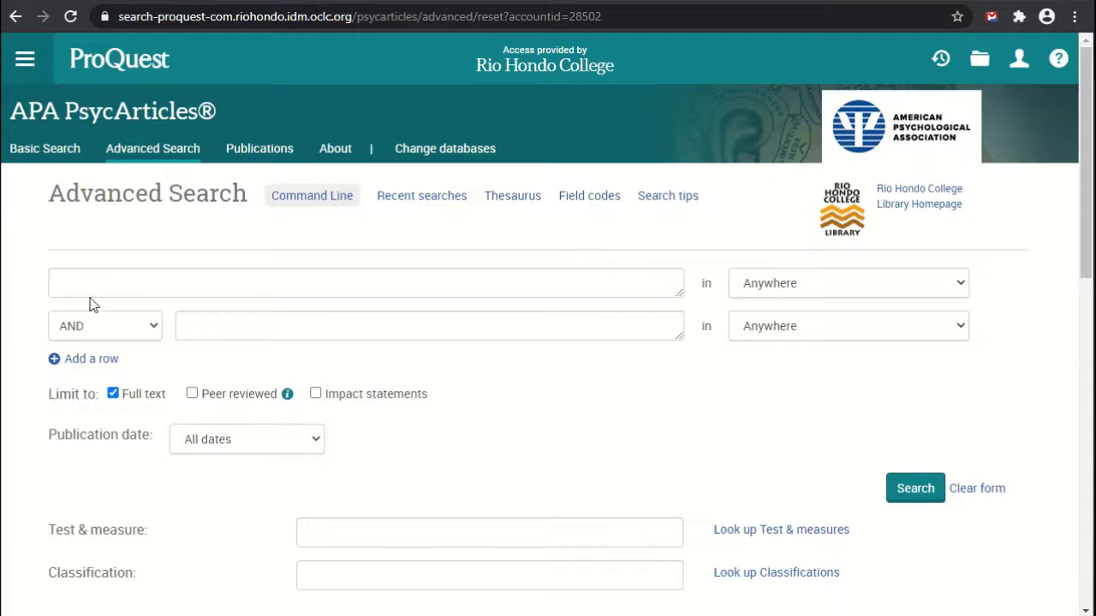
# - Search the database for racism, adding the Peer reviewed limit to the query
pyautogui.click(123, 284)
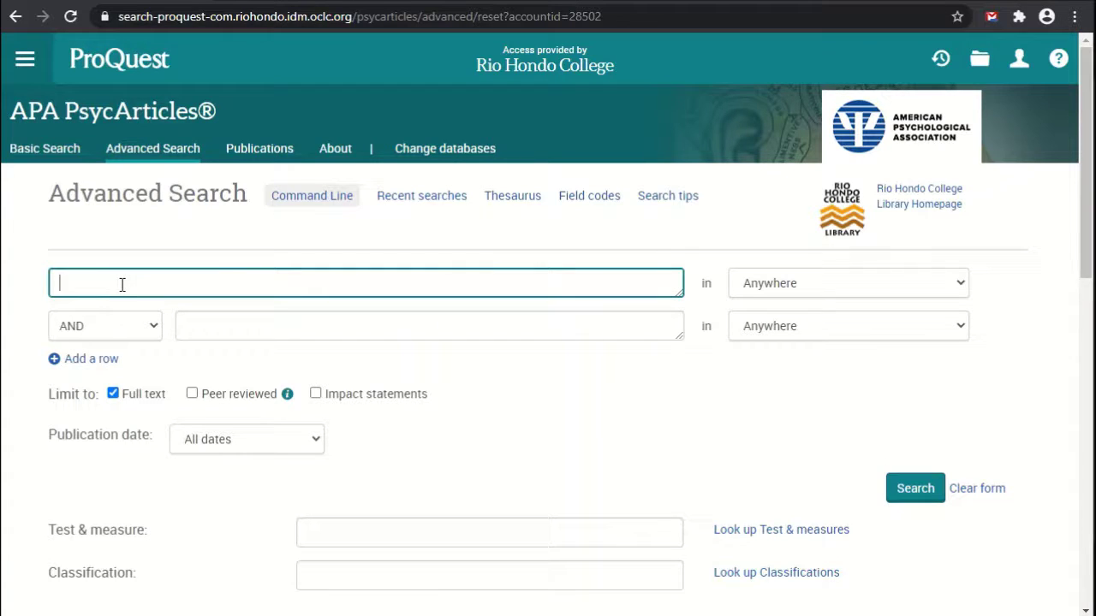
pyautogui.write('racism')
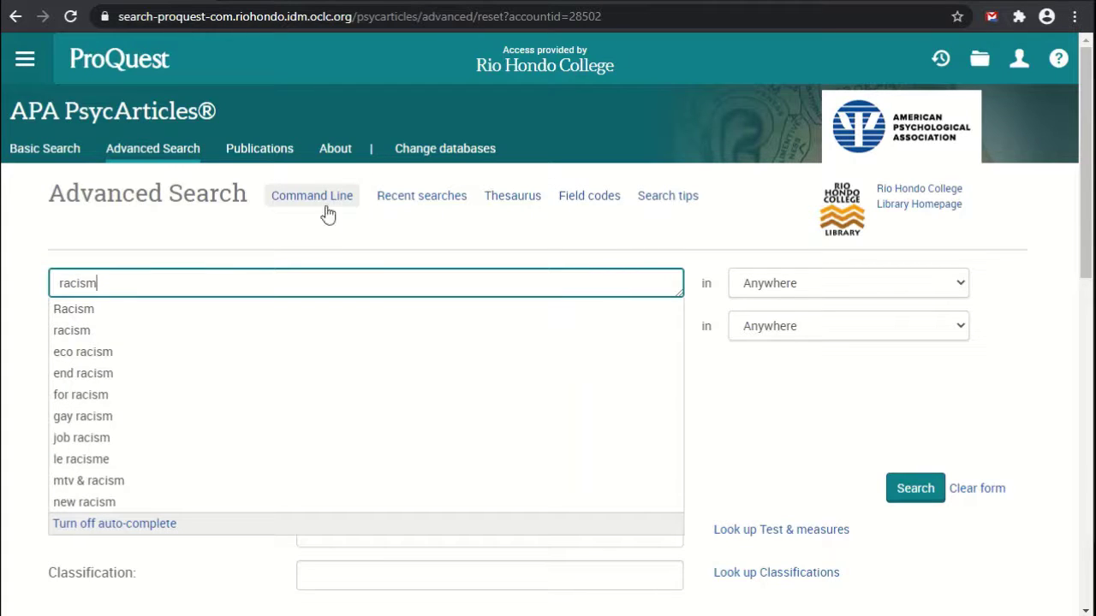
pyautogui.click(695, 266)
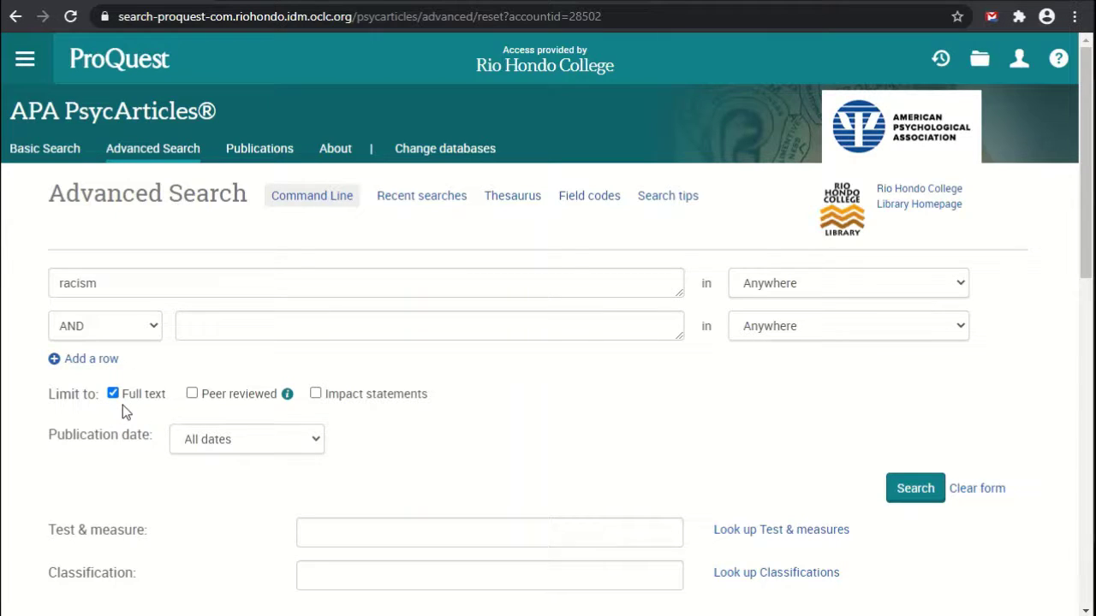
pyautogui.click(192, 395)
pyautogui.click(898, 489)
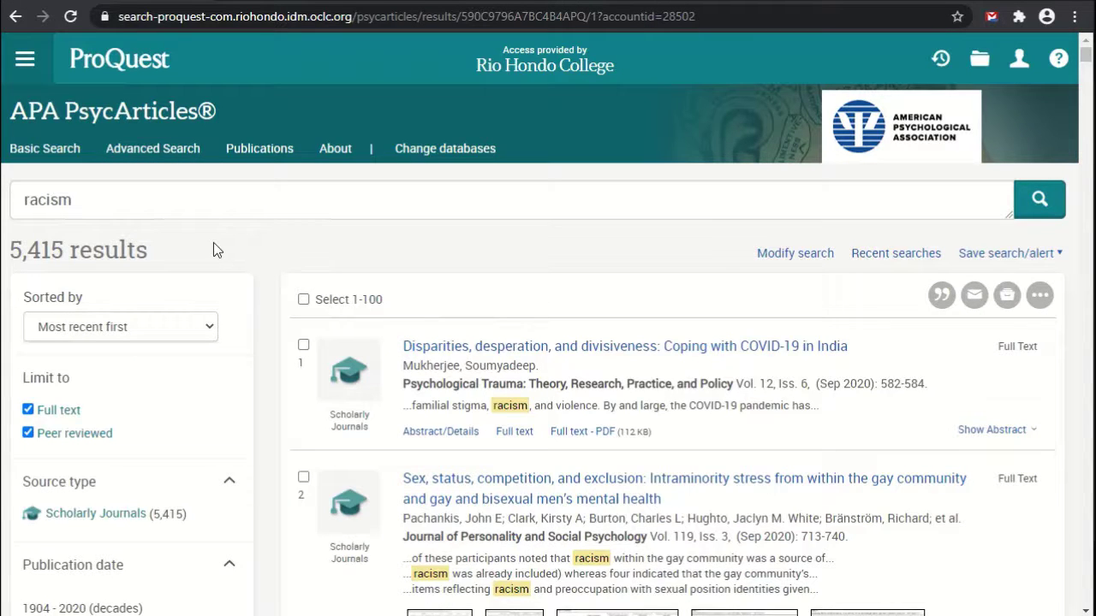
# - Examine the result count and the options of the Publication title, Record type and Subject filters for the racism search
pyautogui.moveTo(10, 250); pyautogui.dragTo(184, 253)
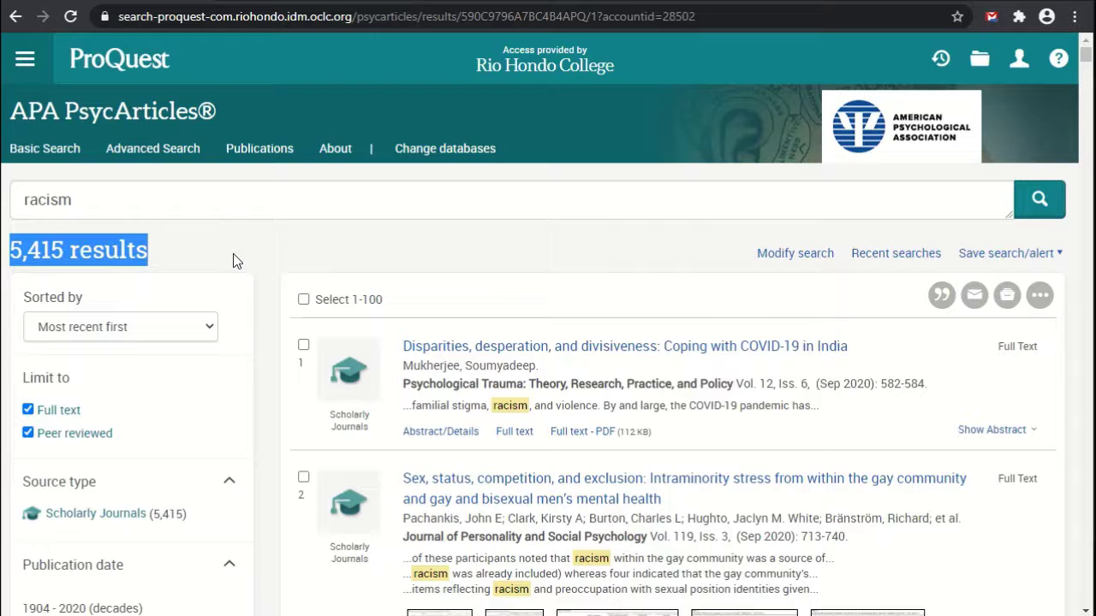
pyautogui.click(294, 237)
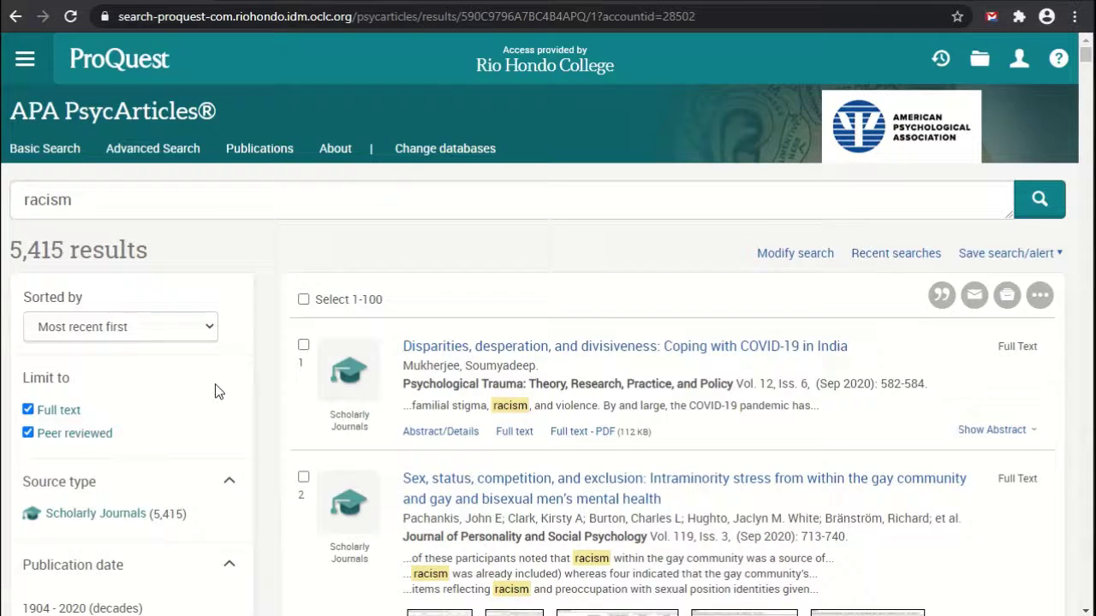
pyautogui.scroll(-3, 218, 391)
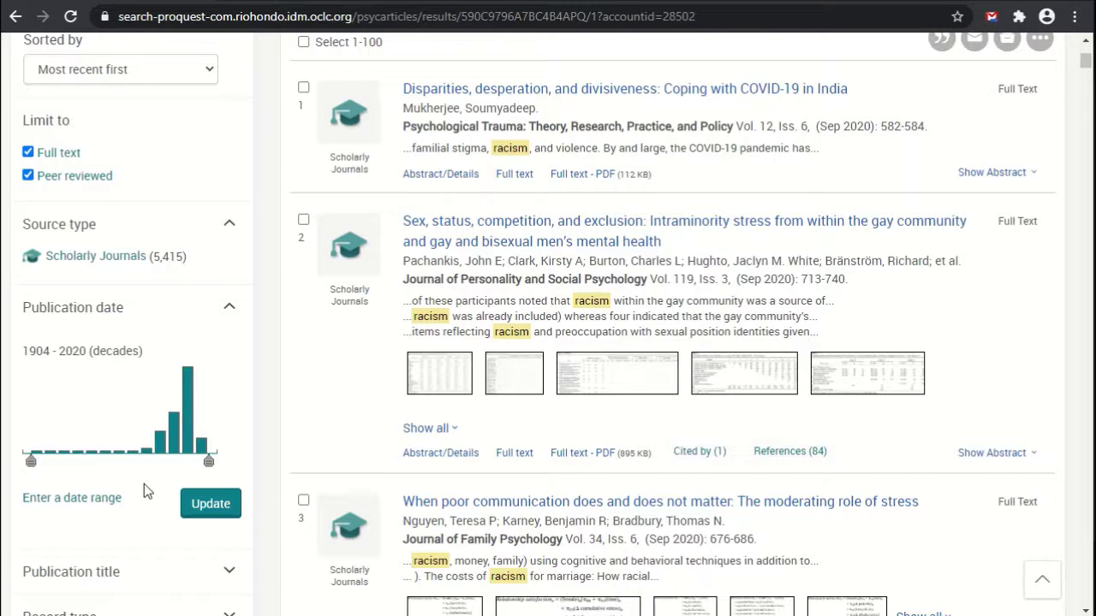
pyautogui.scroll(-4, 144, 484)
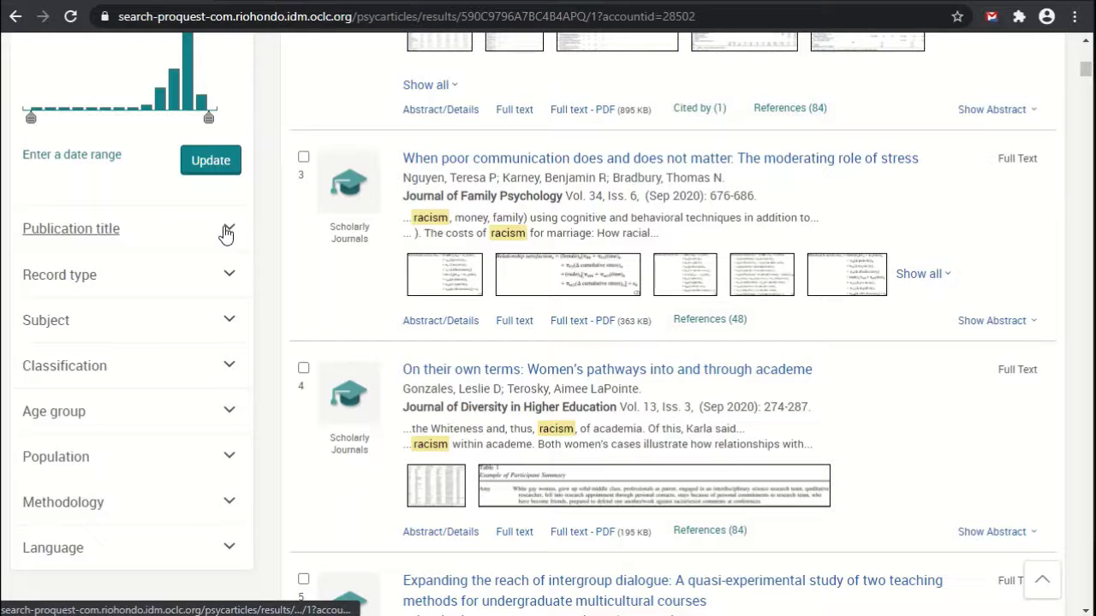
pyautogui.click(227, 231)
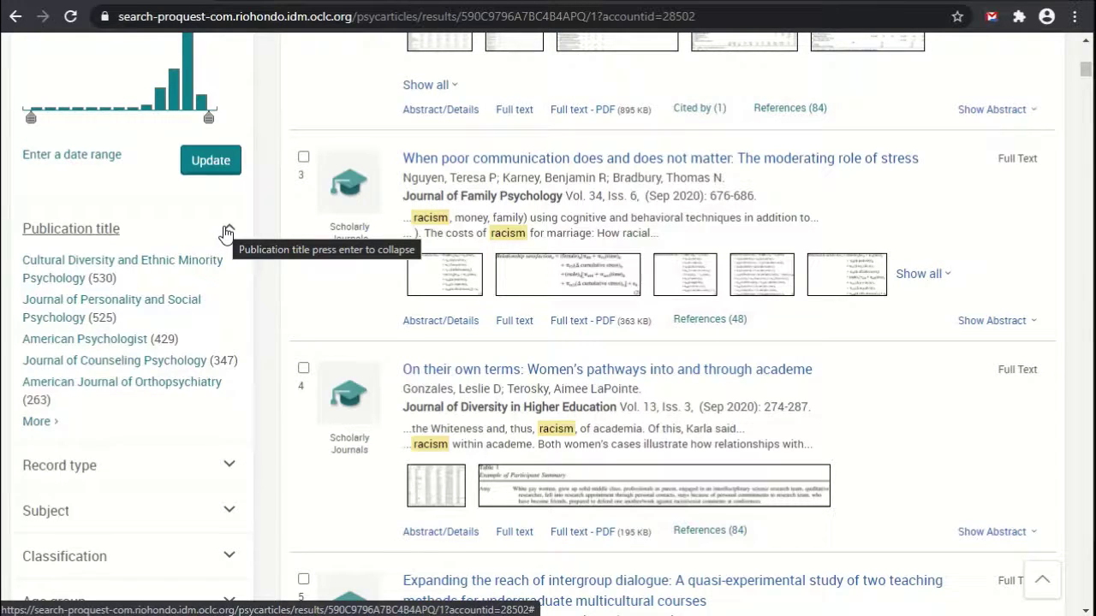
pyautogui.scroll(-1, 224, 238)
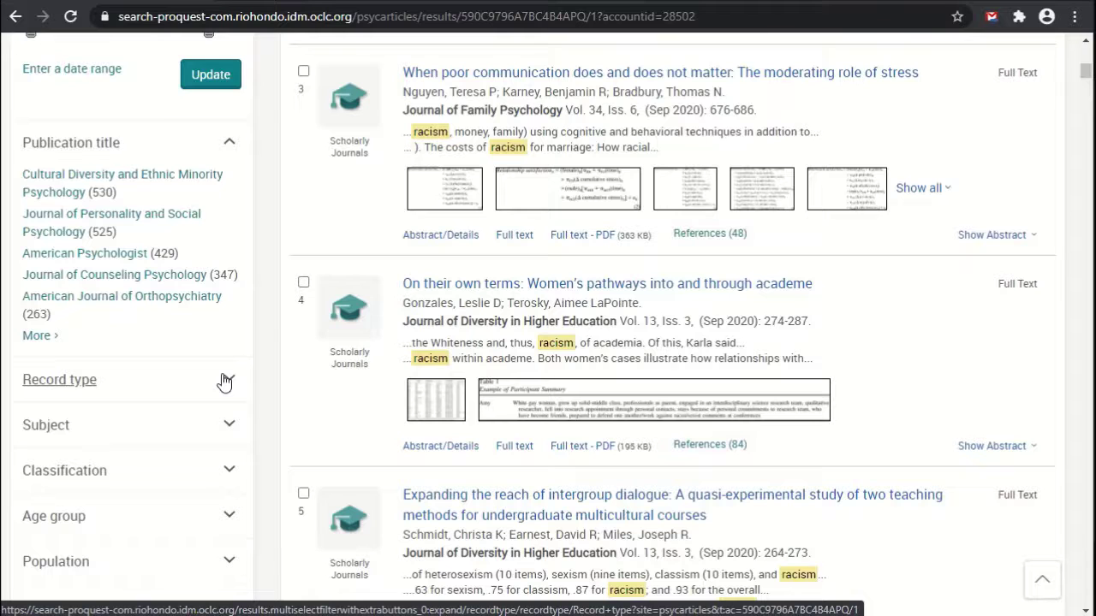
pyautogui.click(224, 381)
pyautogui.scroll(-2, 225, 384)
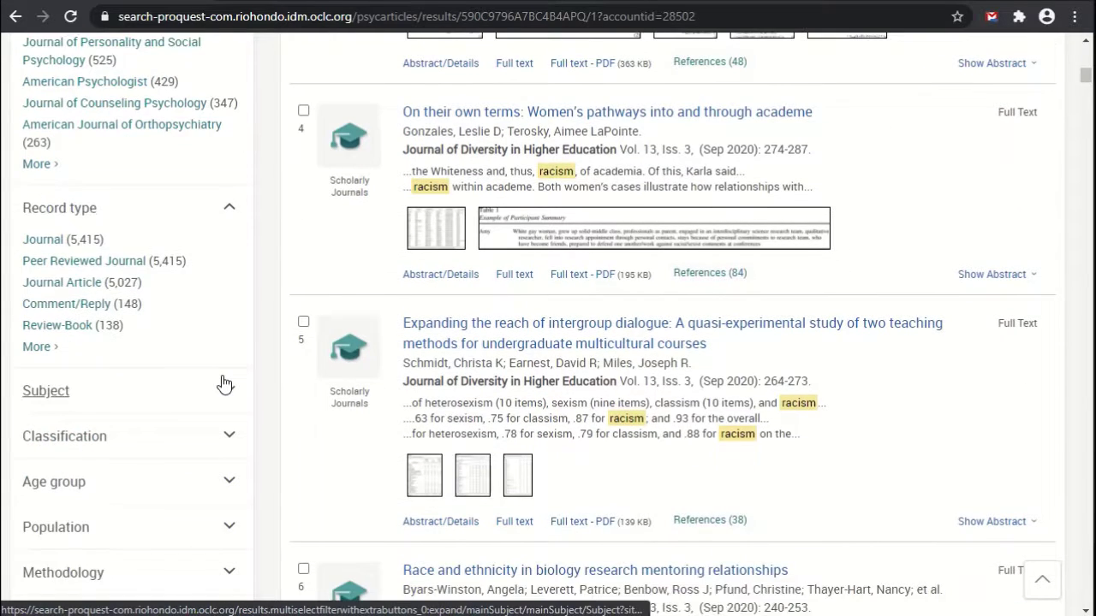
pyautogui.scroll(-1, 222, 383)
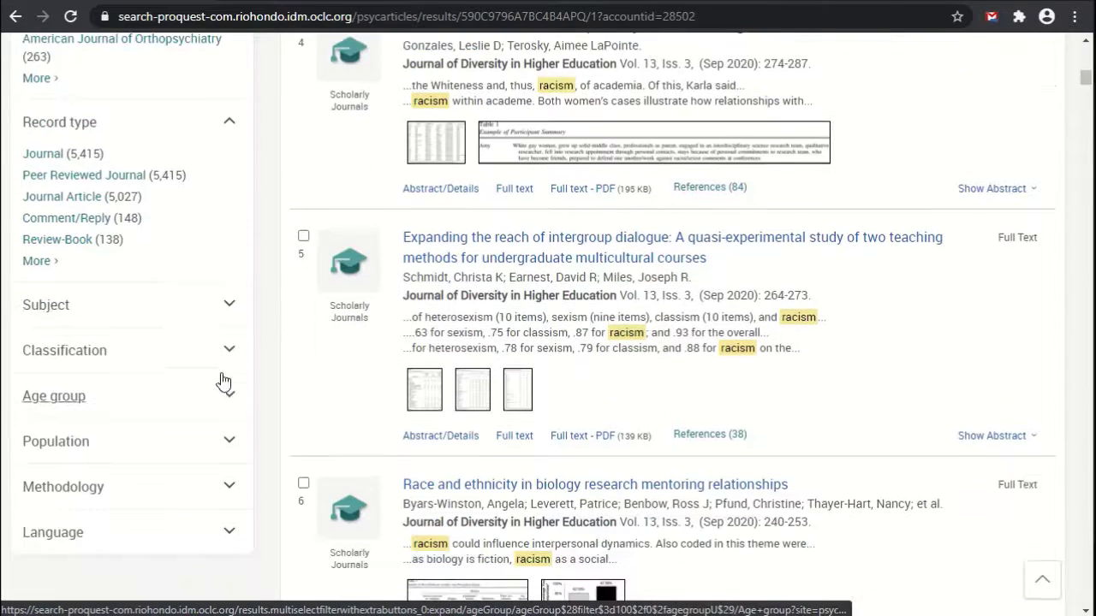
pyautogui.click(228, 305)
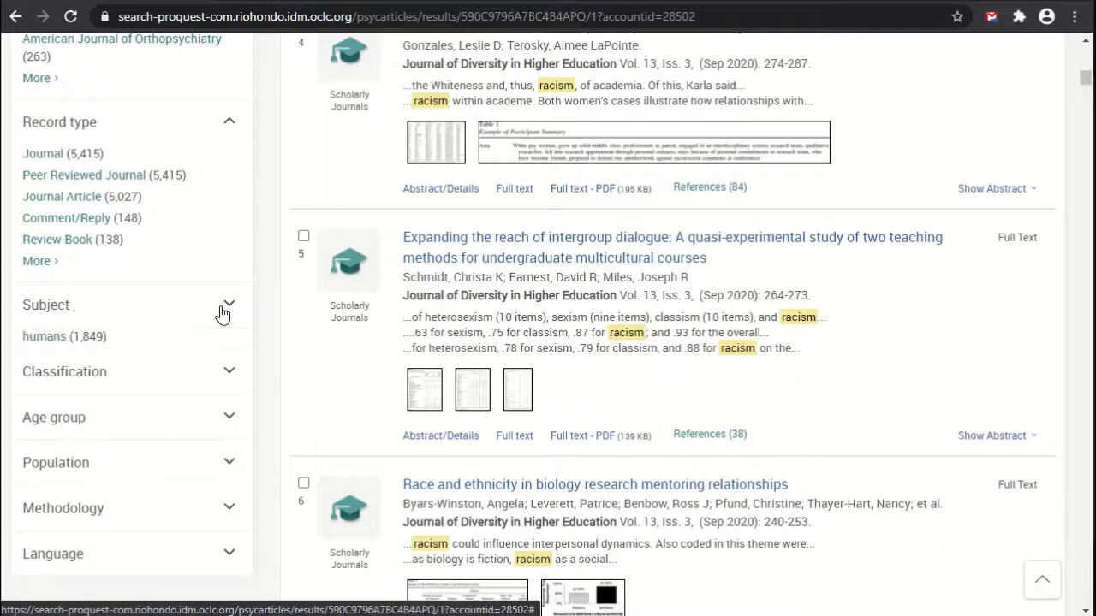
pyautogui.scroll(-1, 221, 315)
pyautogui.scroll(-1, 221, 315)
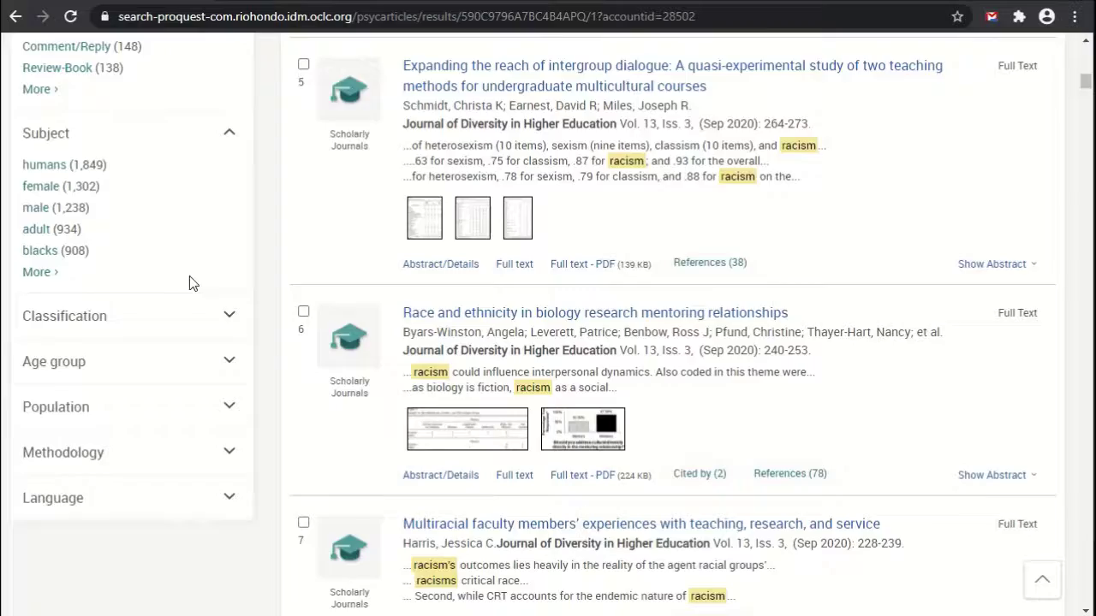
pyautogui.scroll(-3, 190, 275)
# - Sort the search results by Relevance
pyautogui.scroll(12, 215, 300)
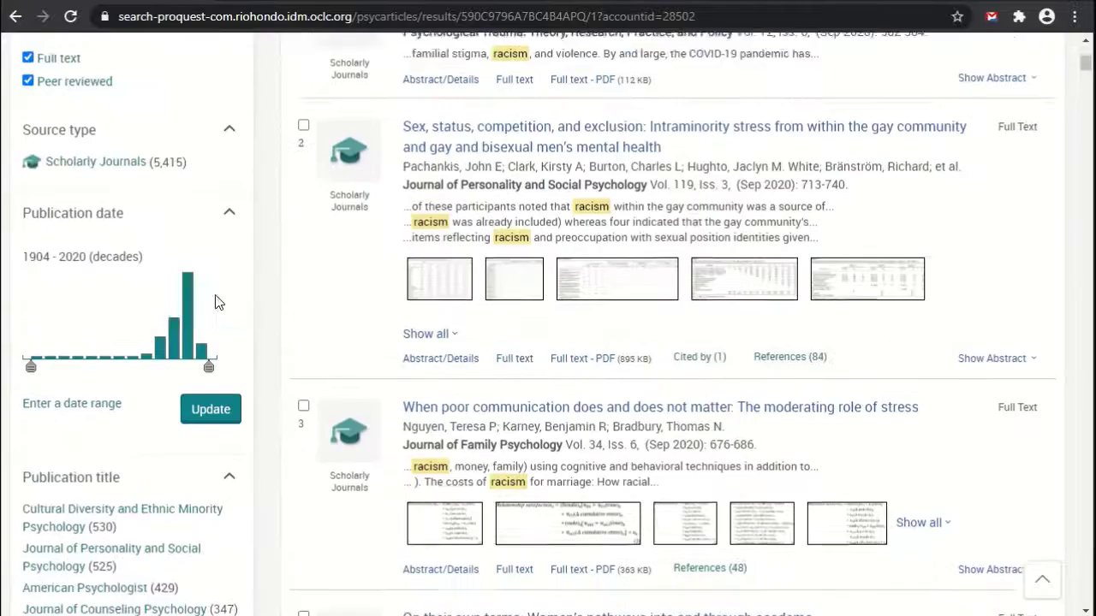
pyautogui.scroll(5, 215, 299)
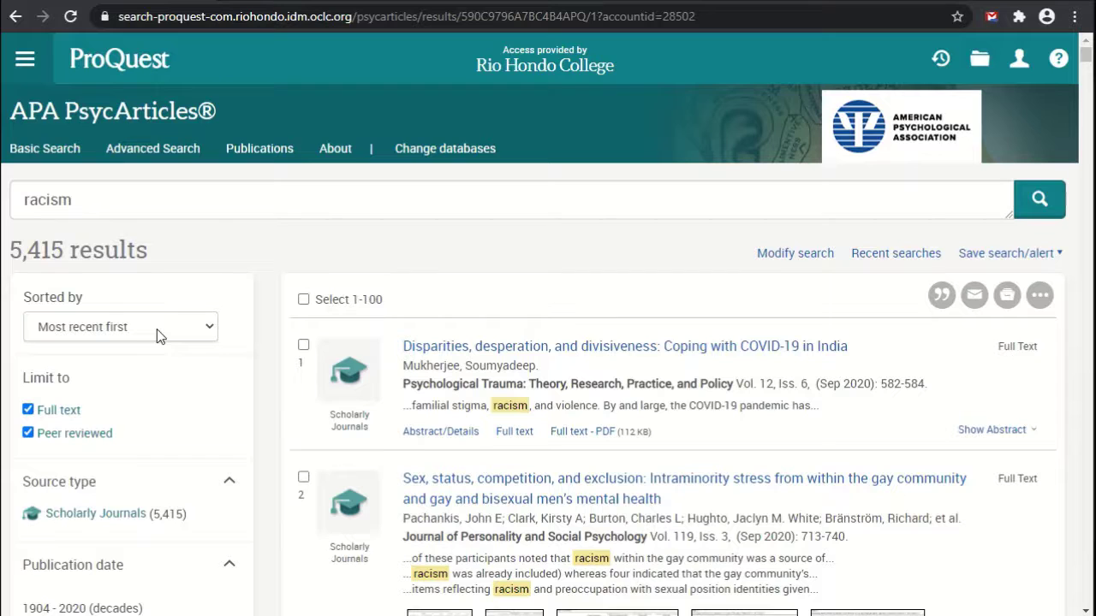
pyautogui.click(157, 335)
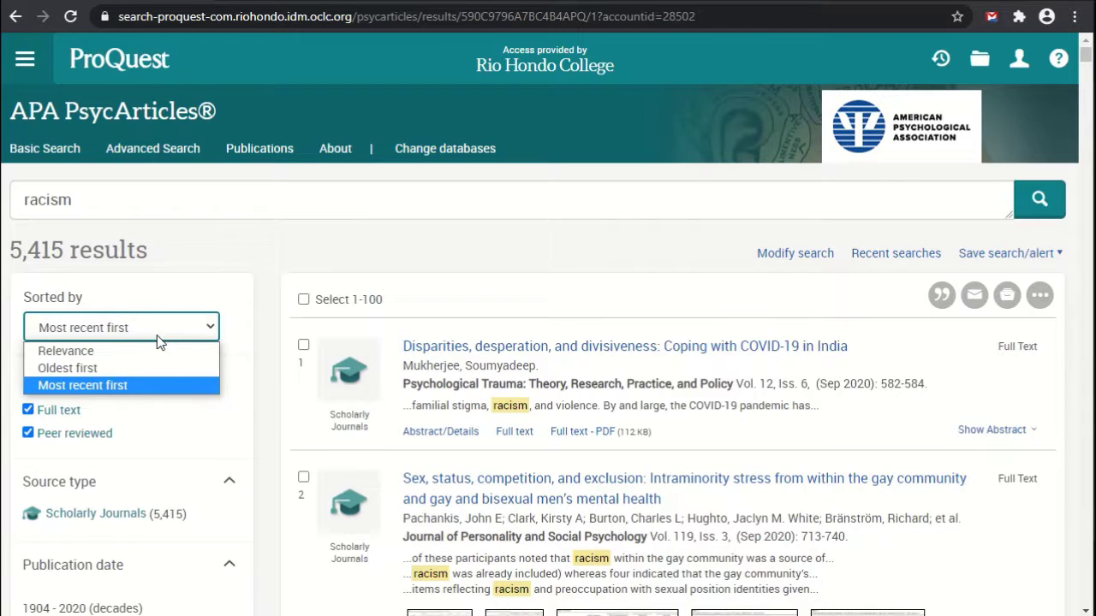
pyautogui.click(167, 352)
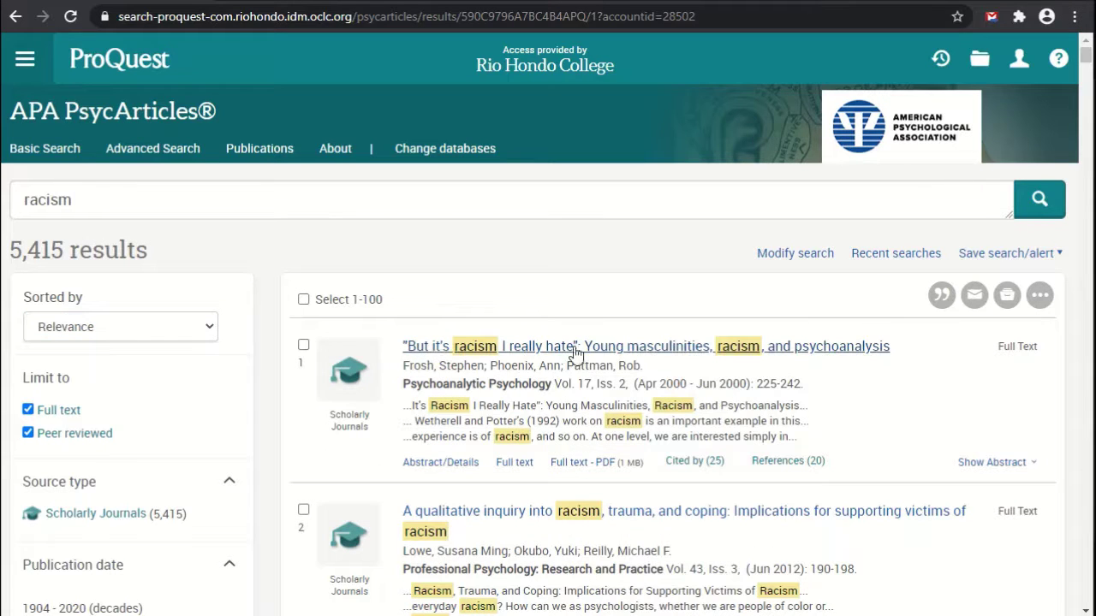
# - Read the abstract preview of the first result, hide it again, and skim the top results in the list
pyautogui.scroll(-2, 752, 394)
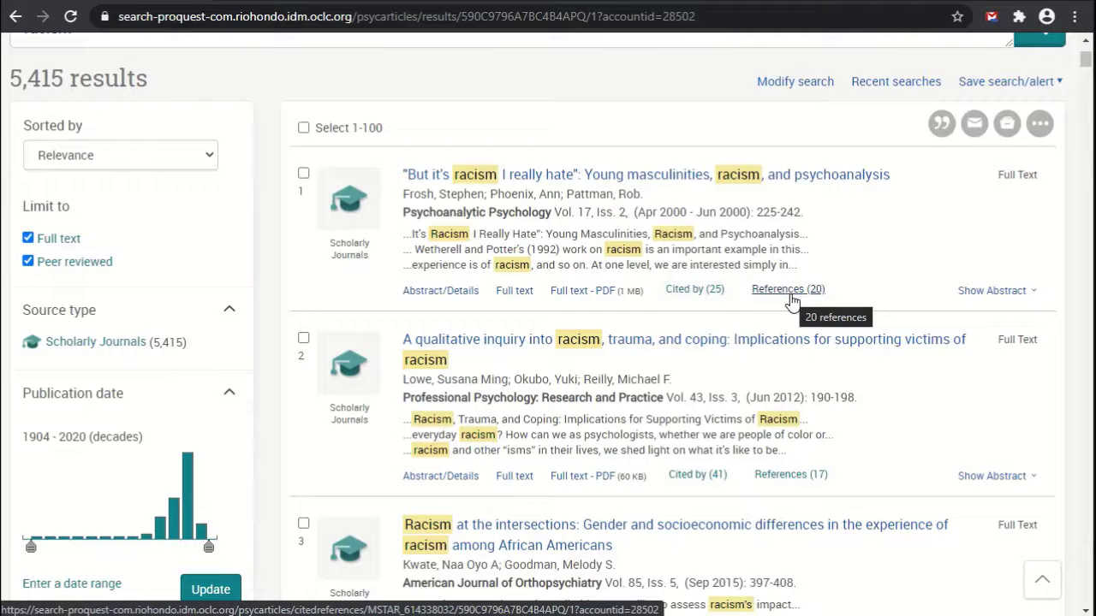
pyautogui.click(1025, 295)
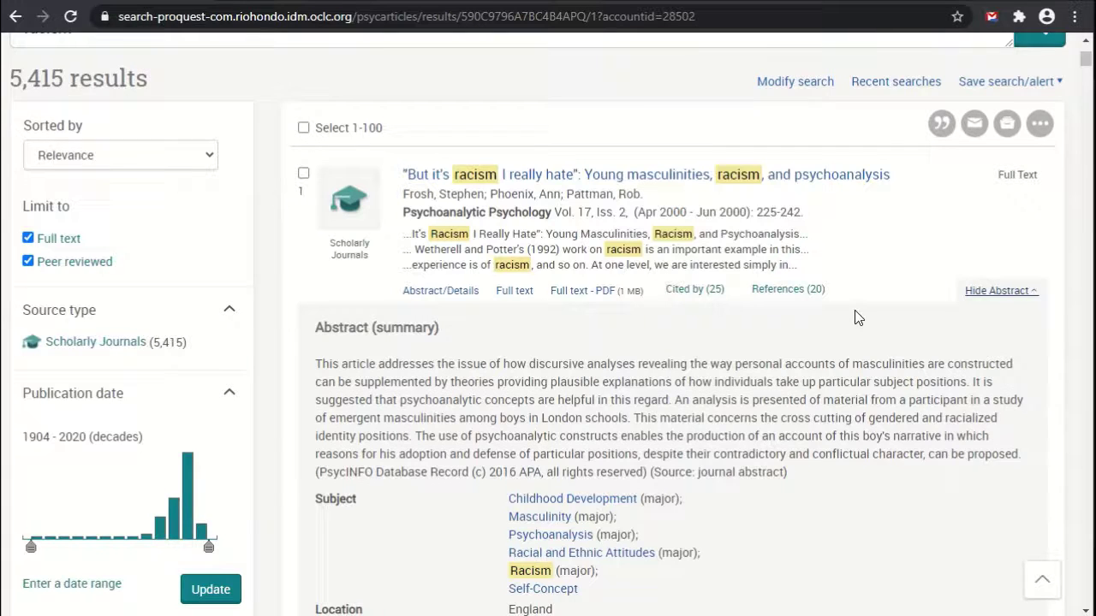
pyautogui.scroll(-1, 856, 316)
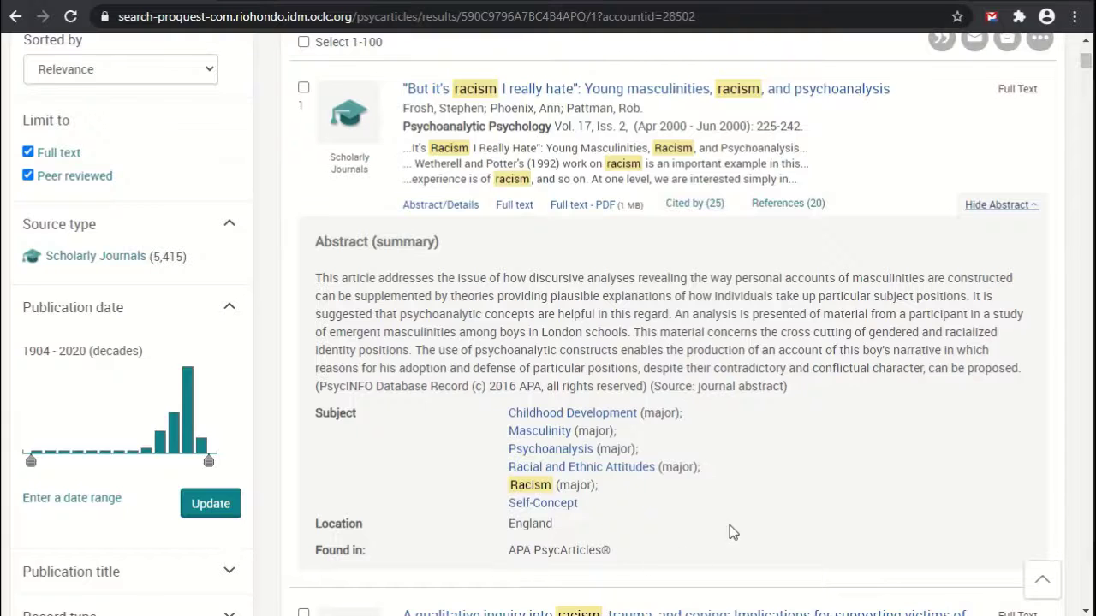
pyautogui.scroll(1, 730, 522)
pyautogui.click(1002, 293)
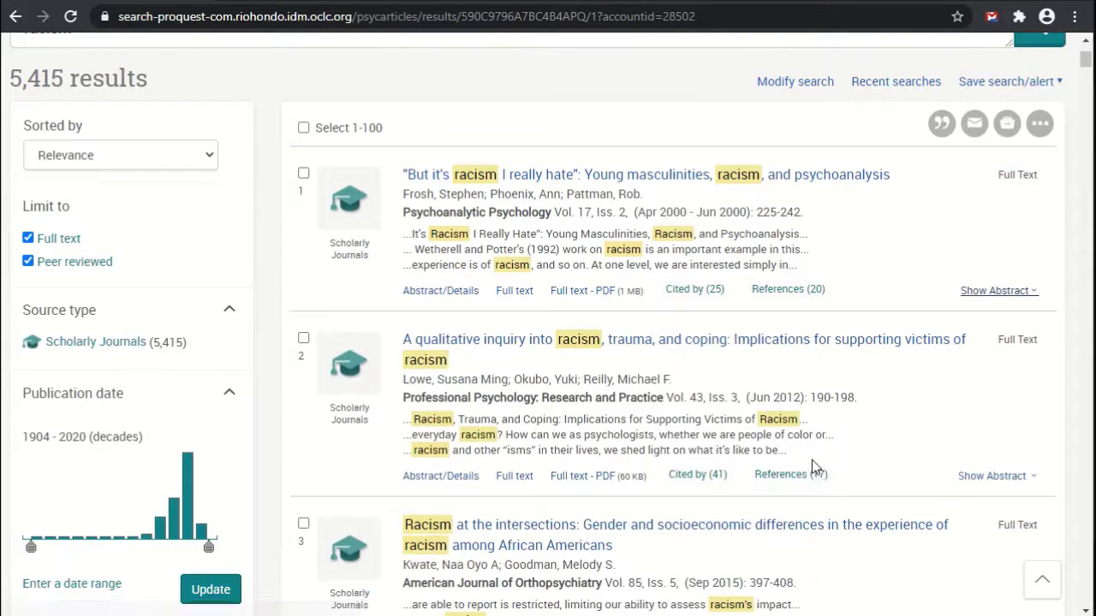
pyautogui.scroll(-4, 719, 449)
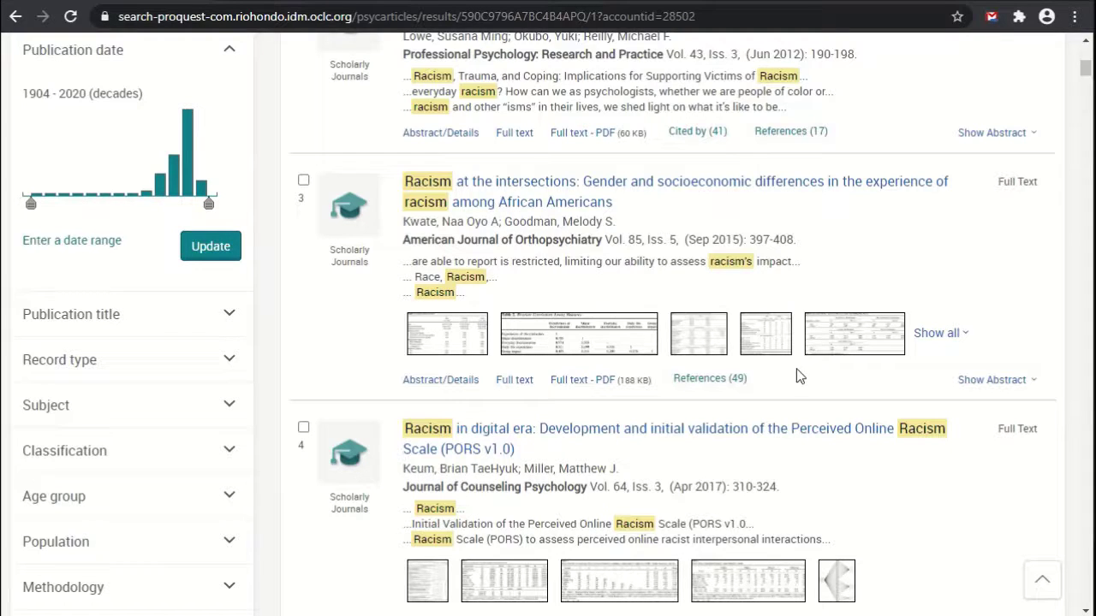
pyautogui.scroll(2, 885, 363)
pyautogui.scroll(4, 887, 367)
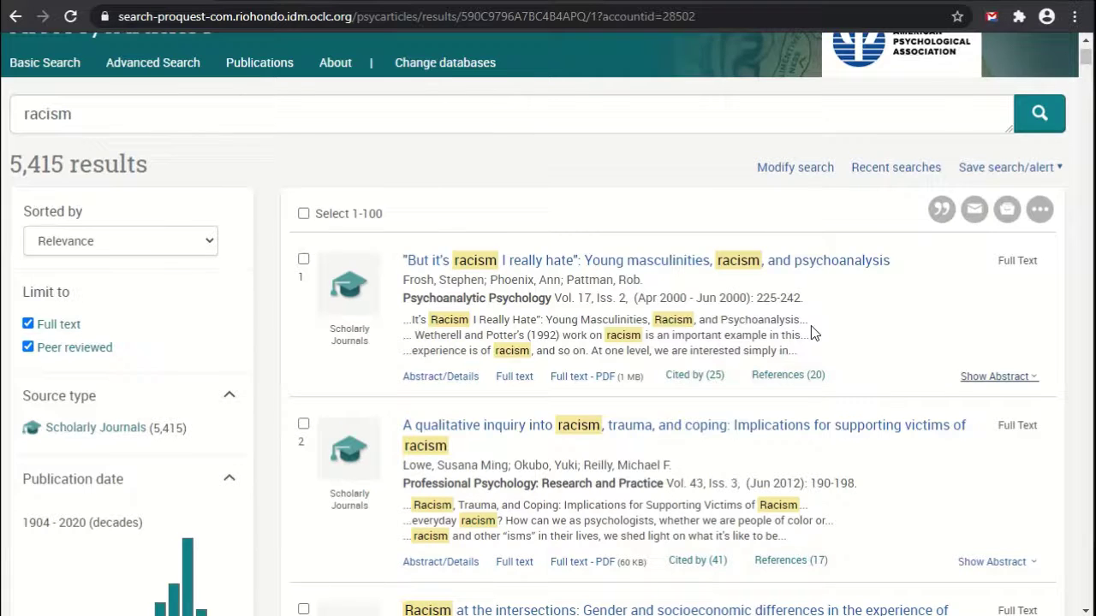
pyautogui.scroll(1, 810, 326)
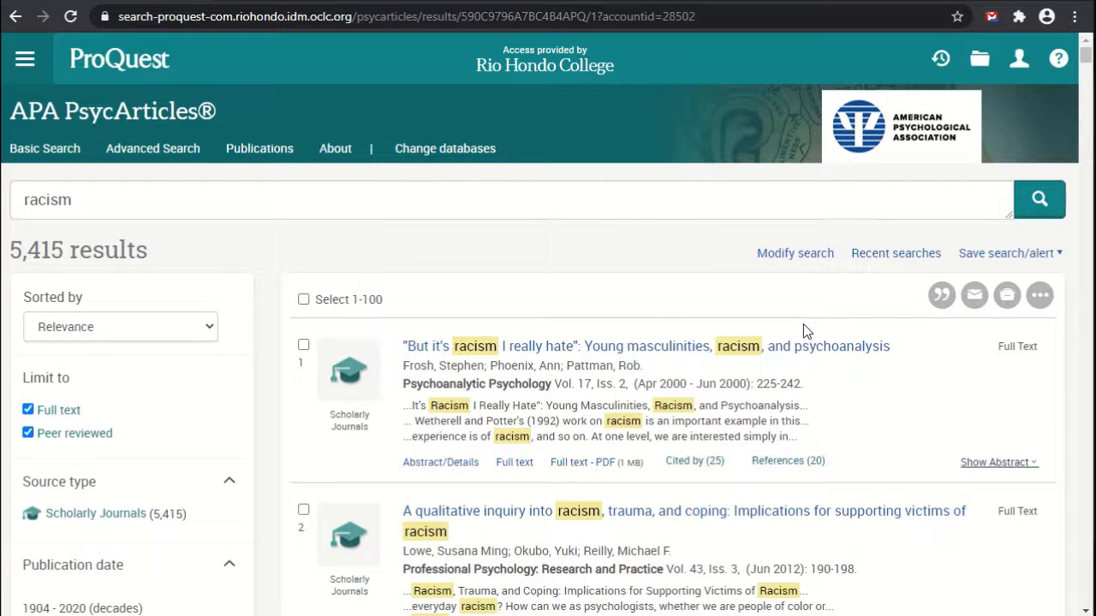
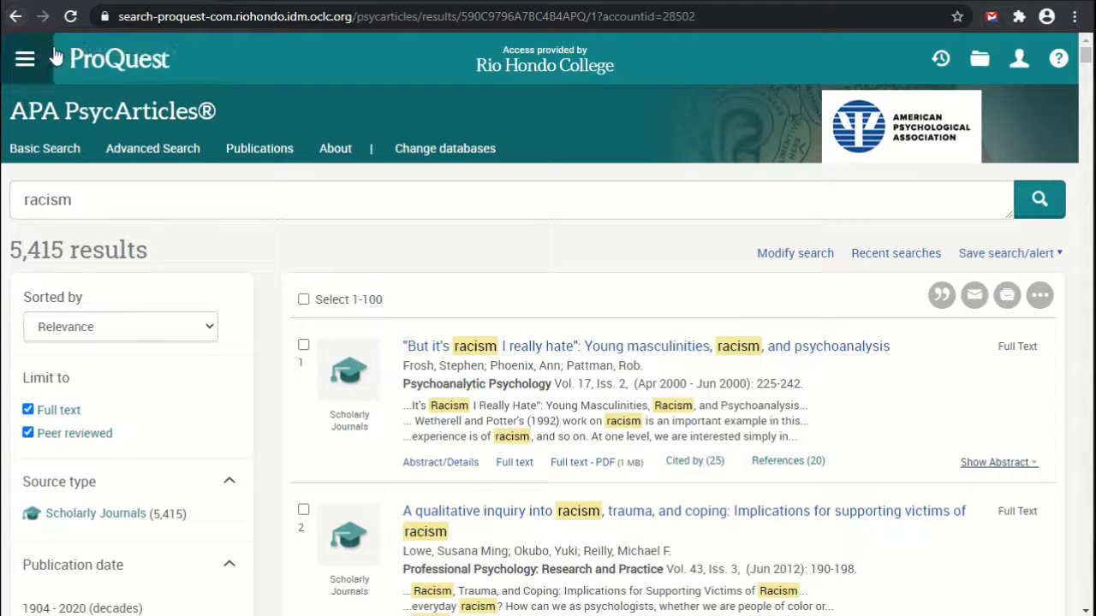
# - Modify the search by adding microaggression as a second term combined with racism by AND
pyautogui.click(792, 262)
pyautogui.write('mi')
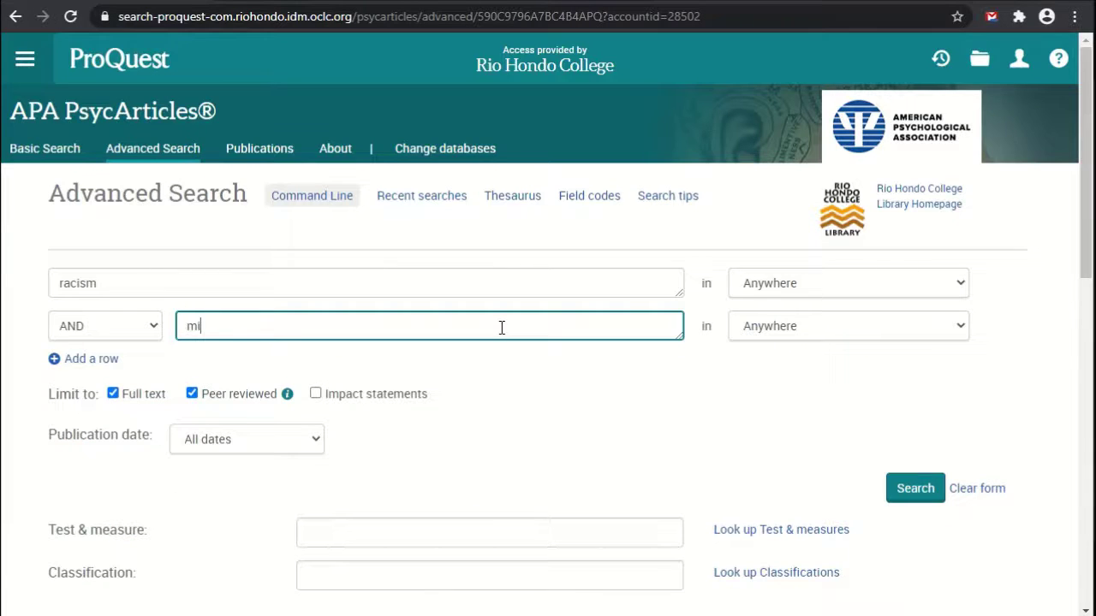
pyautogui.write('cr')
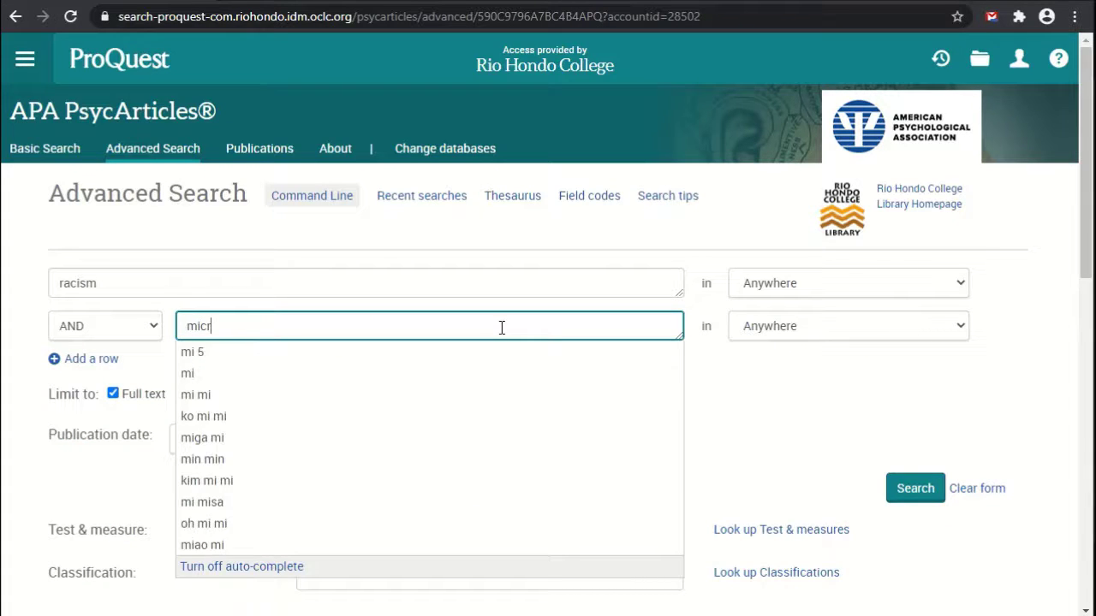
pyautogui.write('oag')
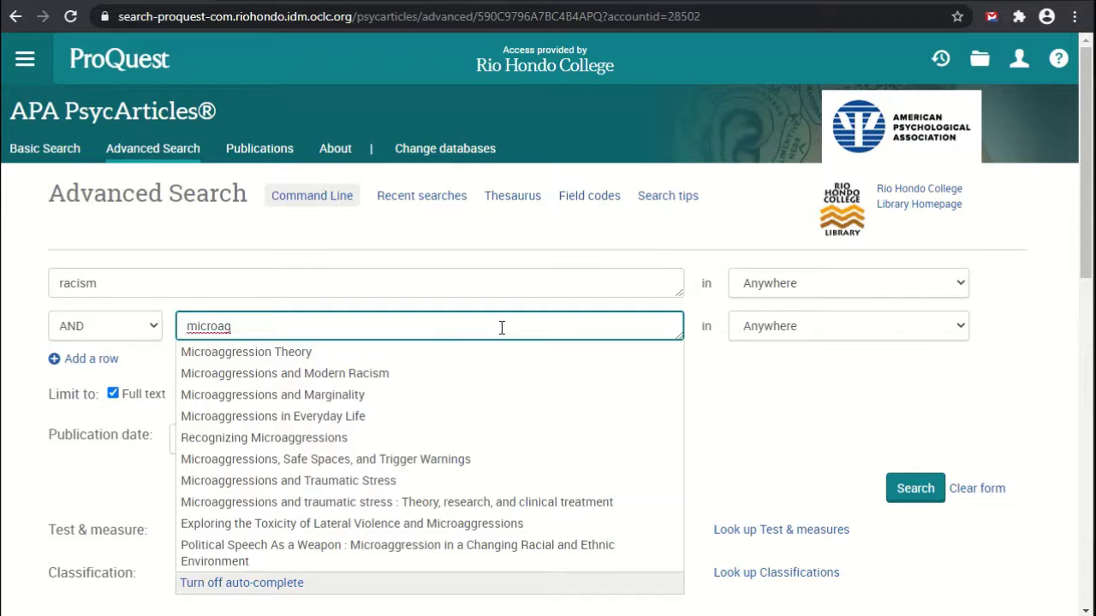
pyautogui.write('ressio')
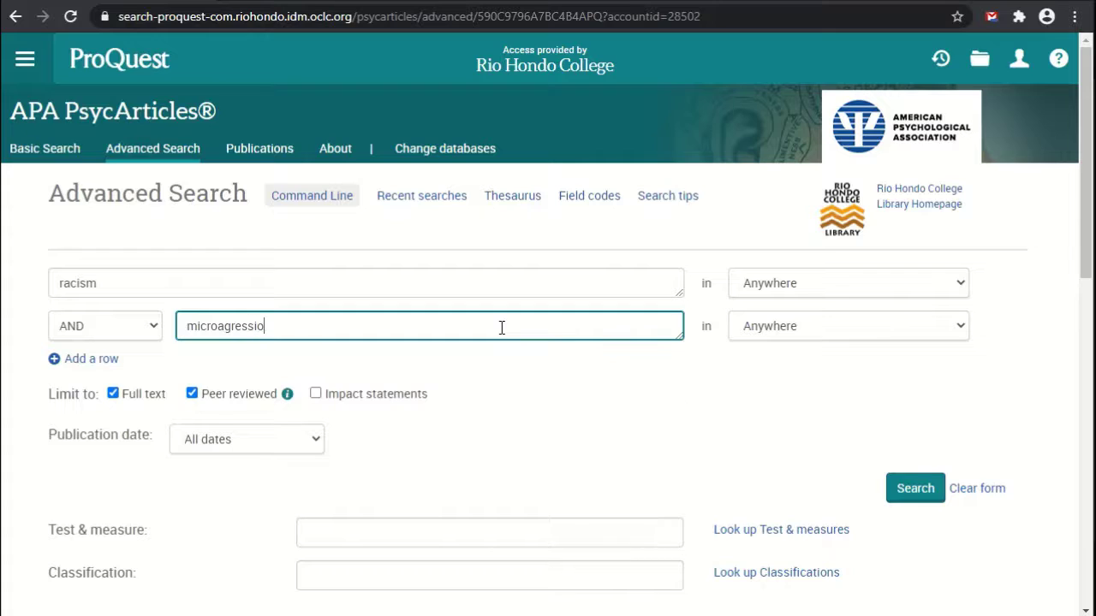
pyautogui.write('n')
pyautogui.press('BackSpace')
pyautogui.press('BackSpace')
pyautogui.press('BackSpace')
pyautogui.press('BackSpace')
pyautogui.press('BackSpace')
pyautogui.press('BackSpace')
pyautogui.press('BackSpace')
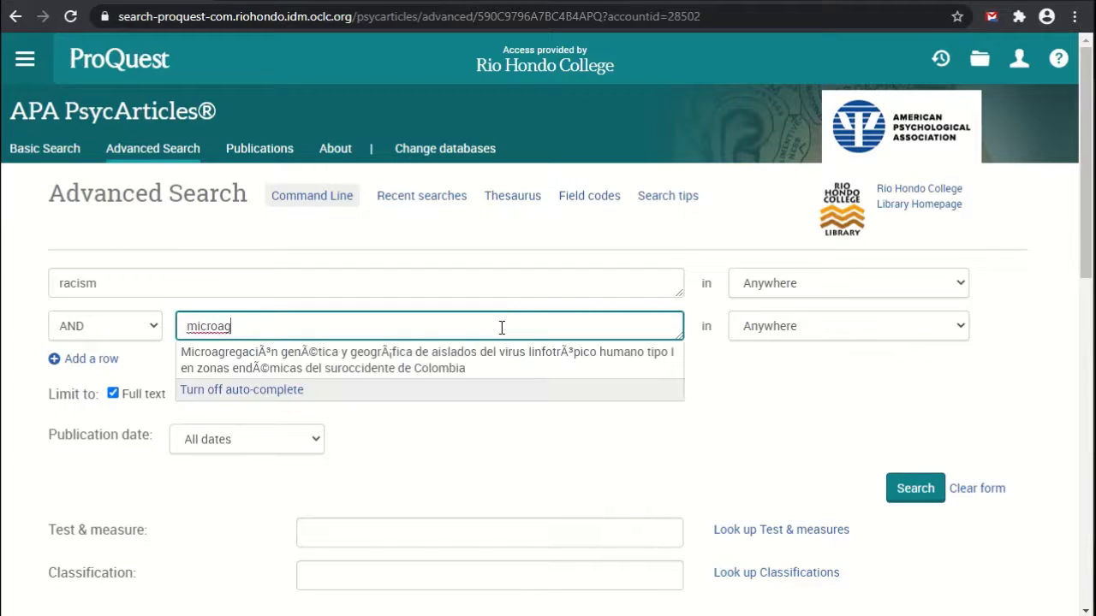
pyautogui.press('BackSpace')
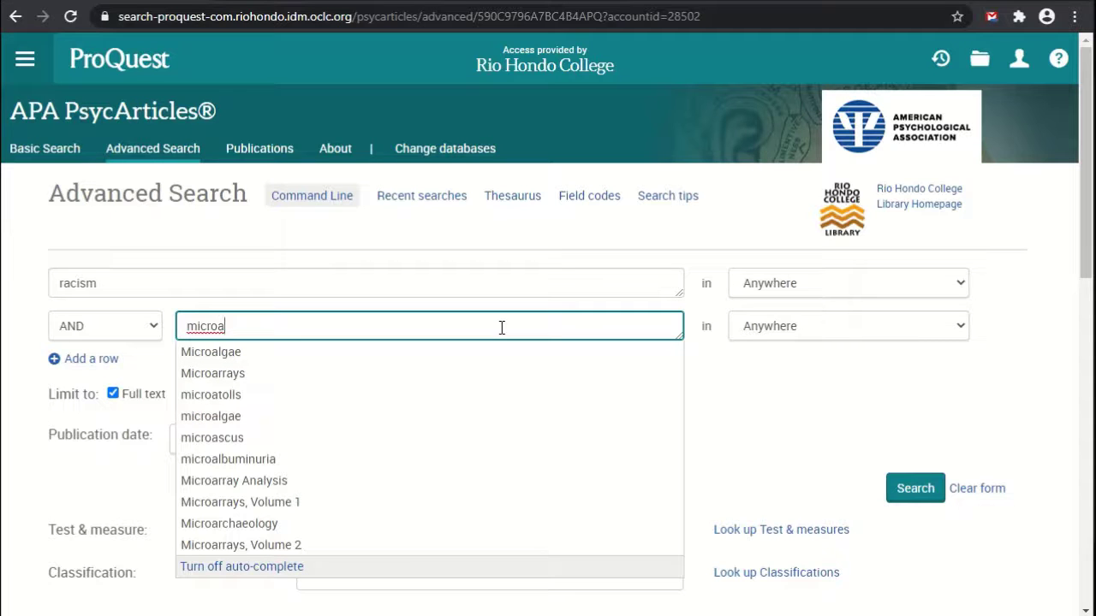
pyautogui.write('g')
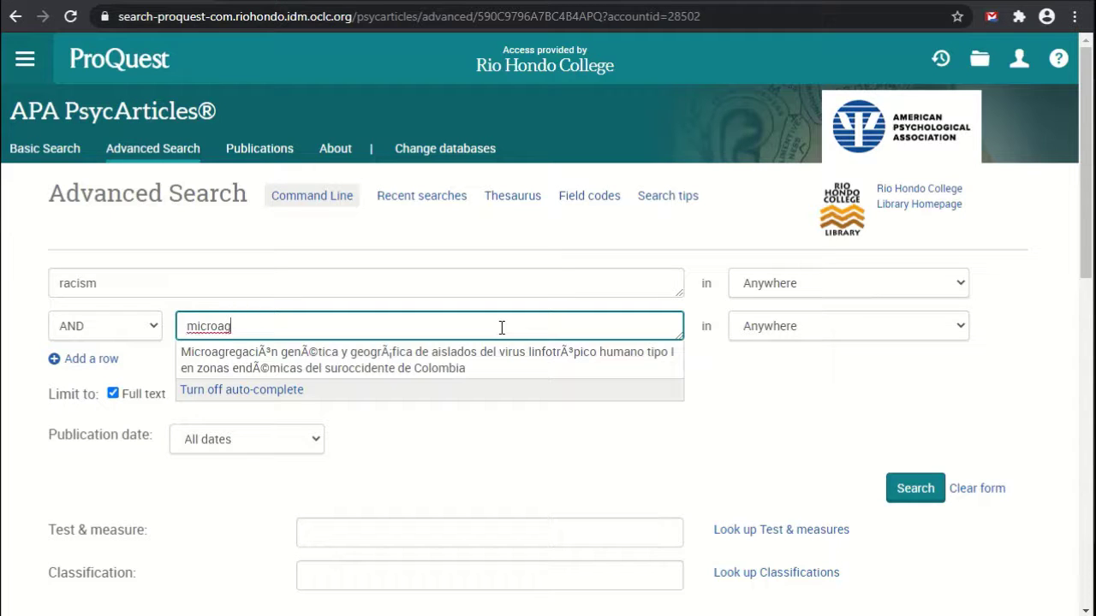
pyautogui.write('gr')
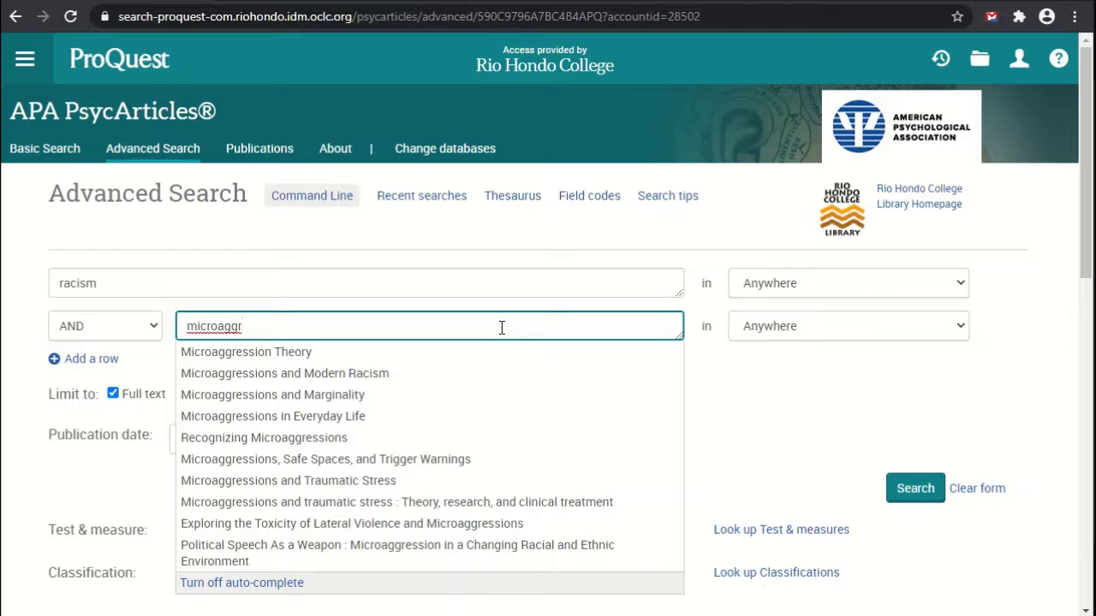
pyautogui.write('ession')
pyautogui.click(728, 369)
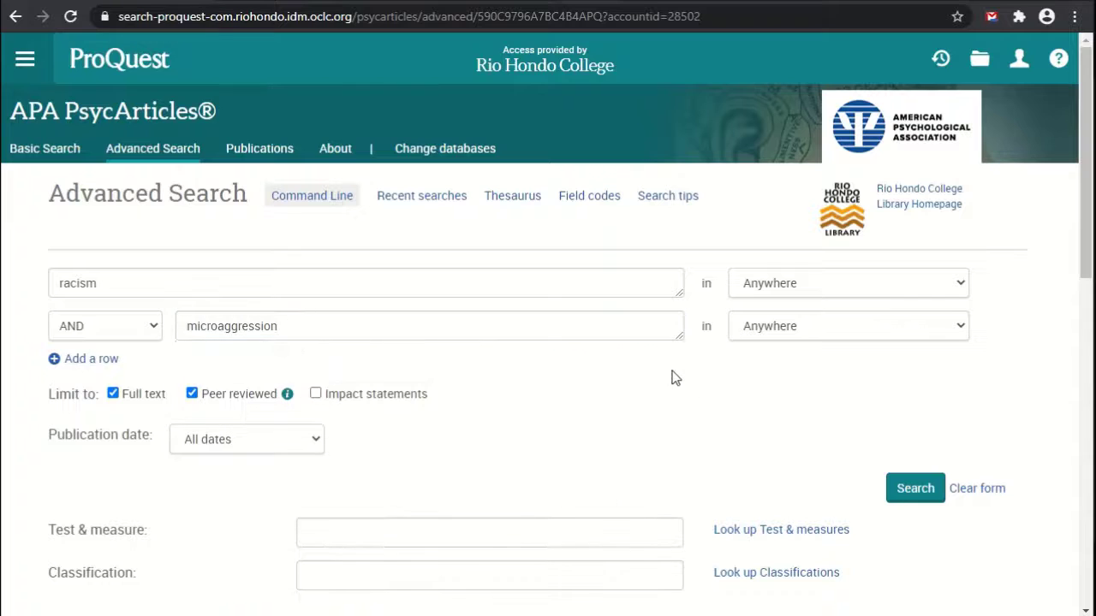
# - Run the full-text, peer-reviewed search for racism AND microaggression and skim the first results
pyautogui.click(894, 493)
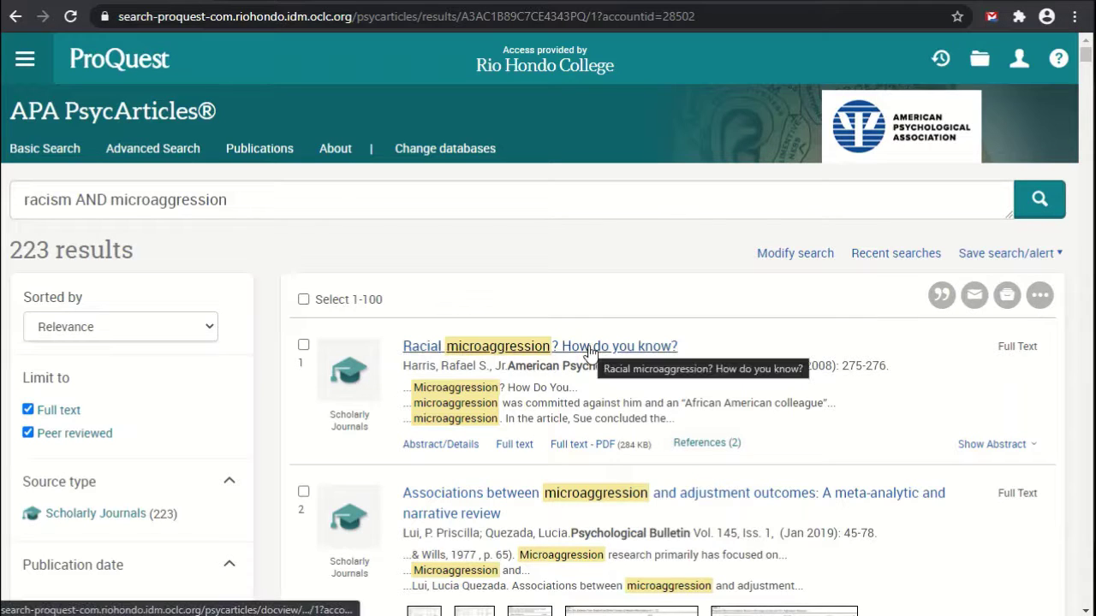
pyautogui.scroll(-1, 589, 351)
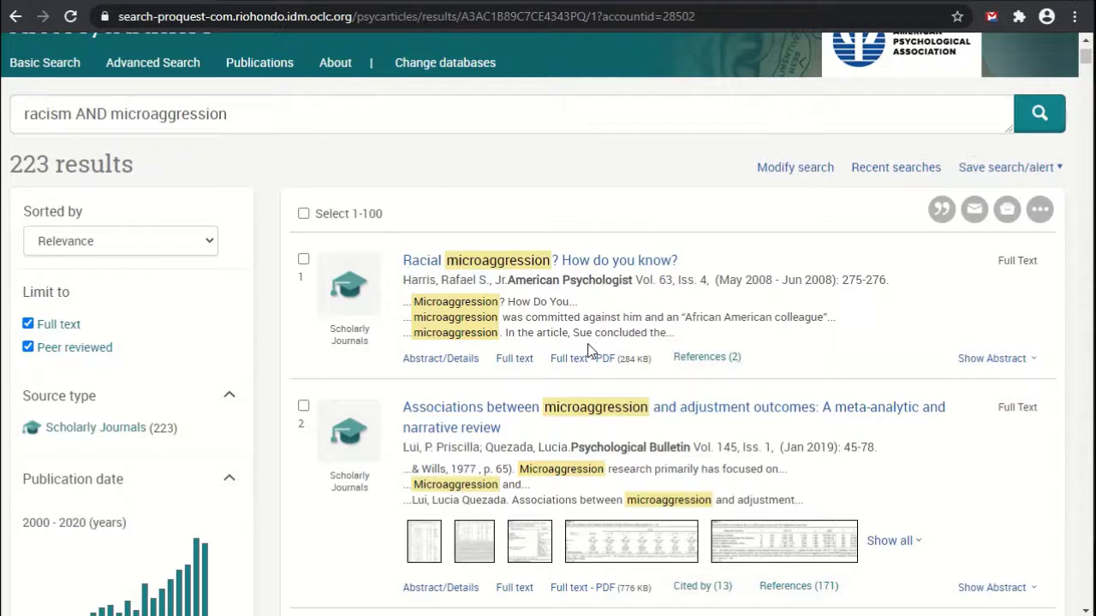
pyautogui.scroll(-5, 548, 351)
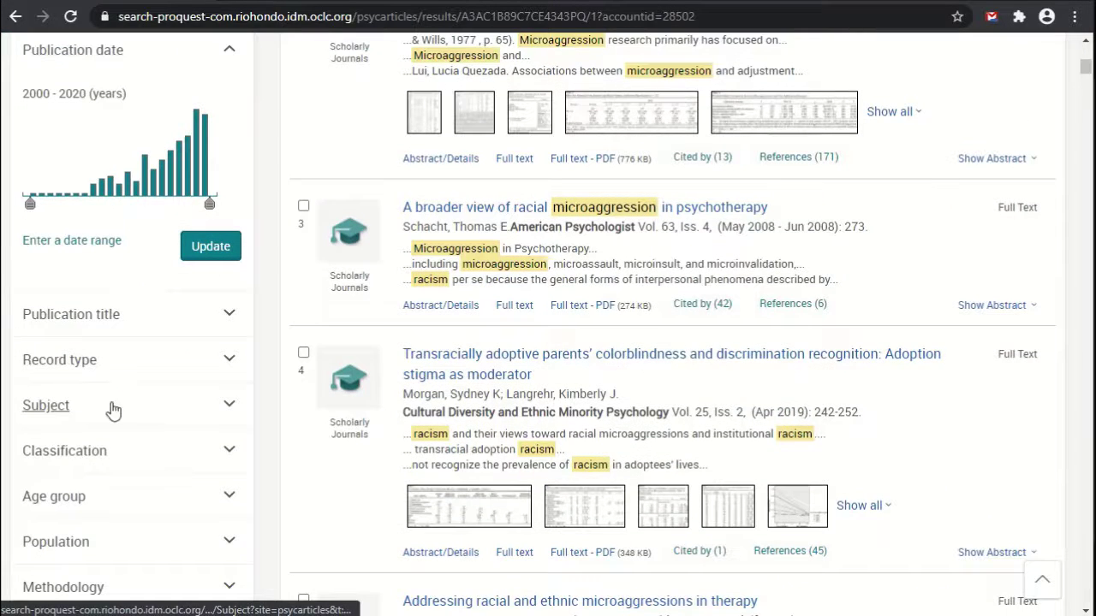
# - Open the complete list of Subject filter values and sort it alphabetically by subject
pyautogui.click(244, 399)
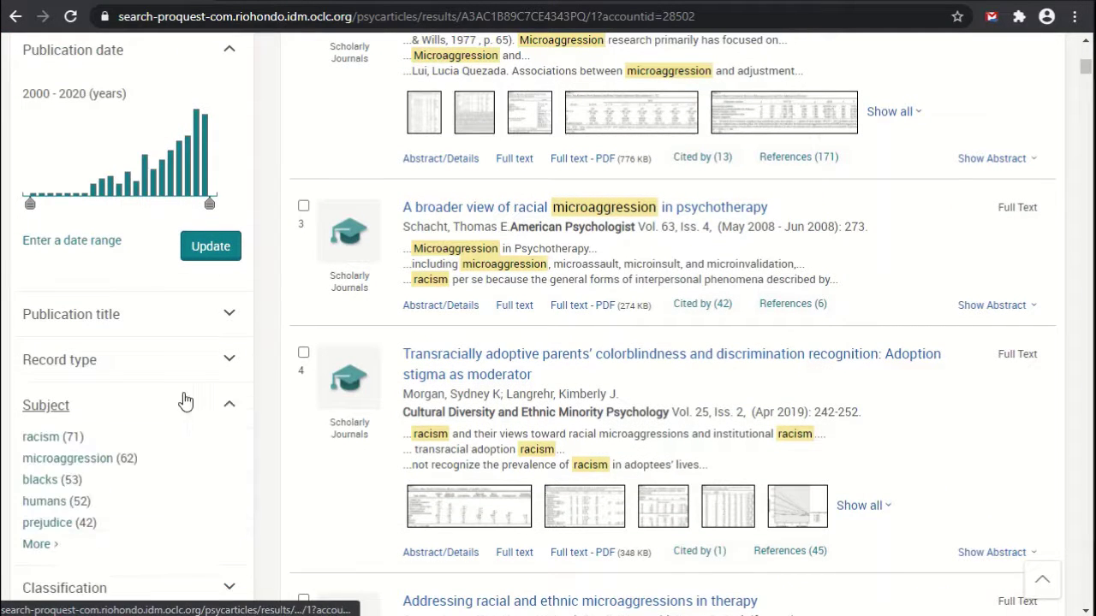
pyautogui.scroll(-2, 172, 403)
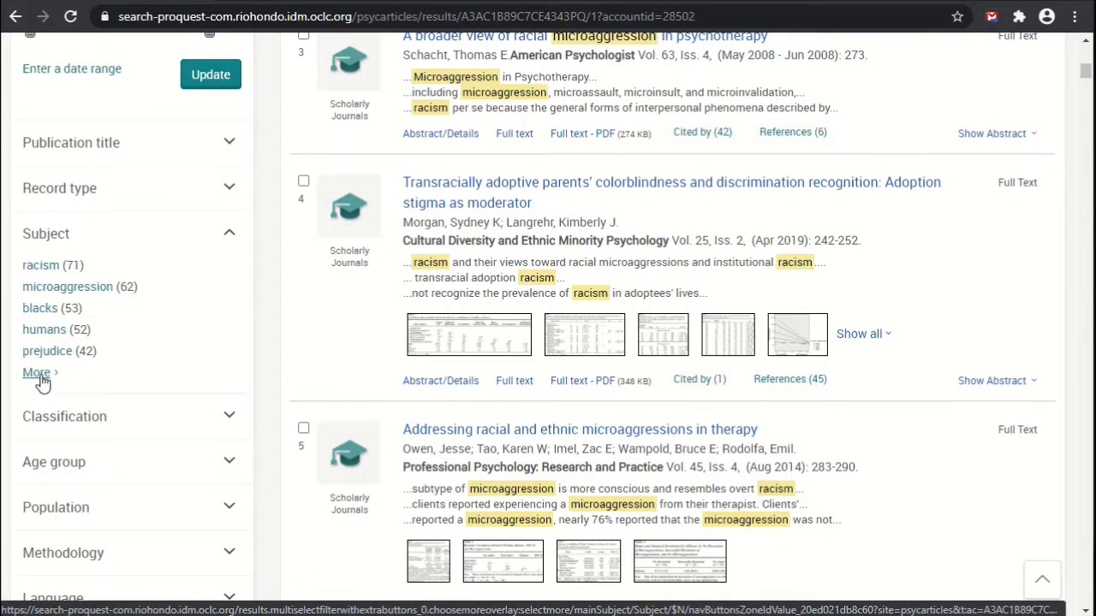
pyautogui.click(39, 377)
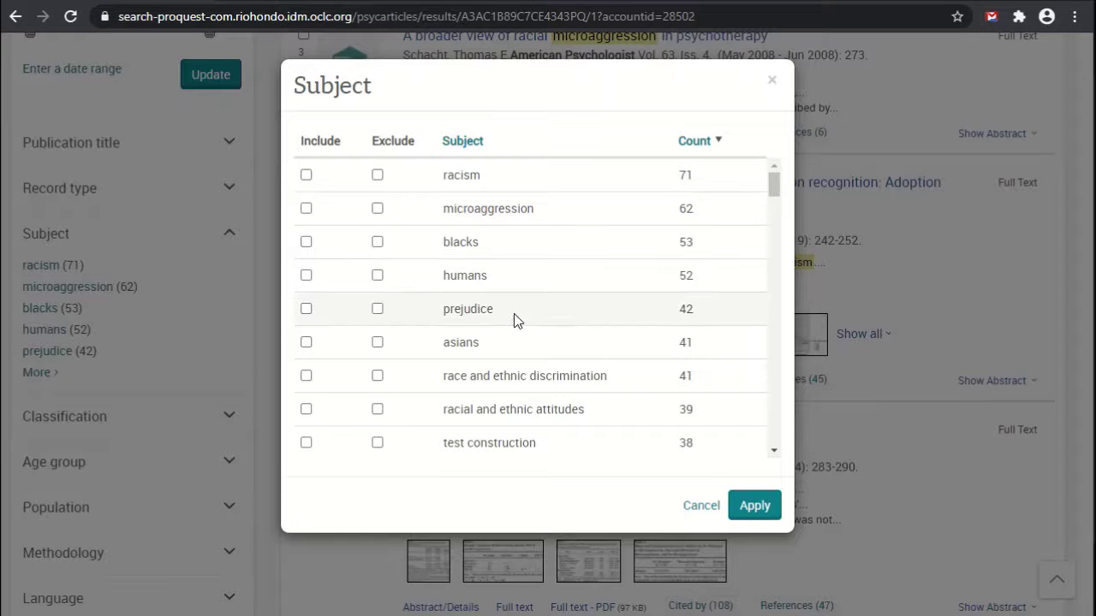
pyautogui.click(477, 144)
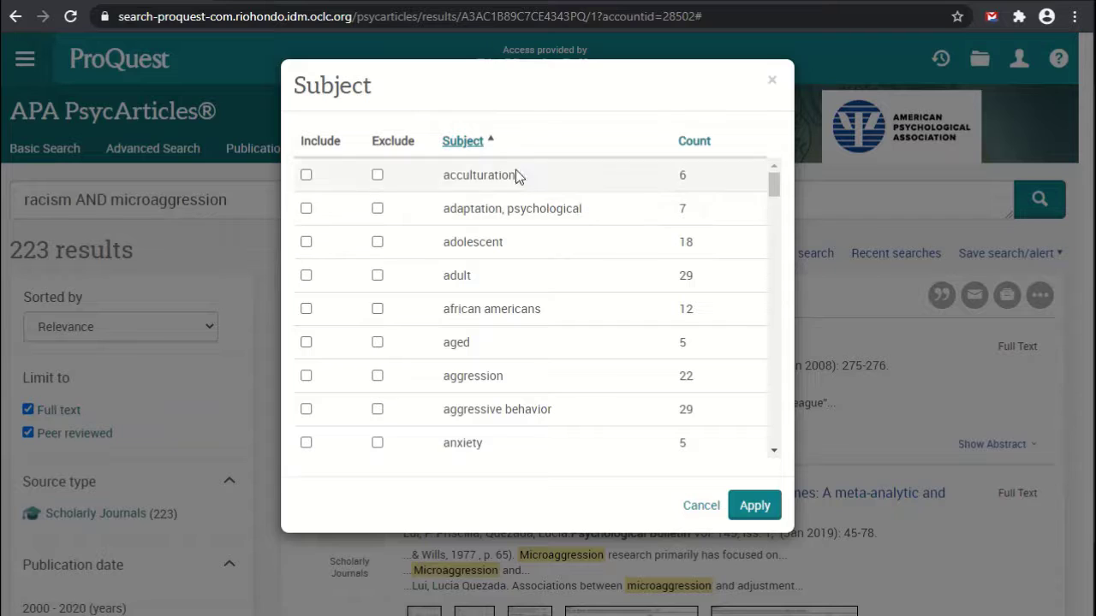
pyautogui.click(476, 143)
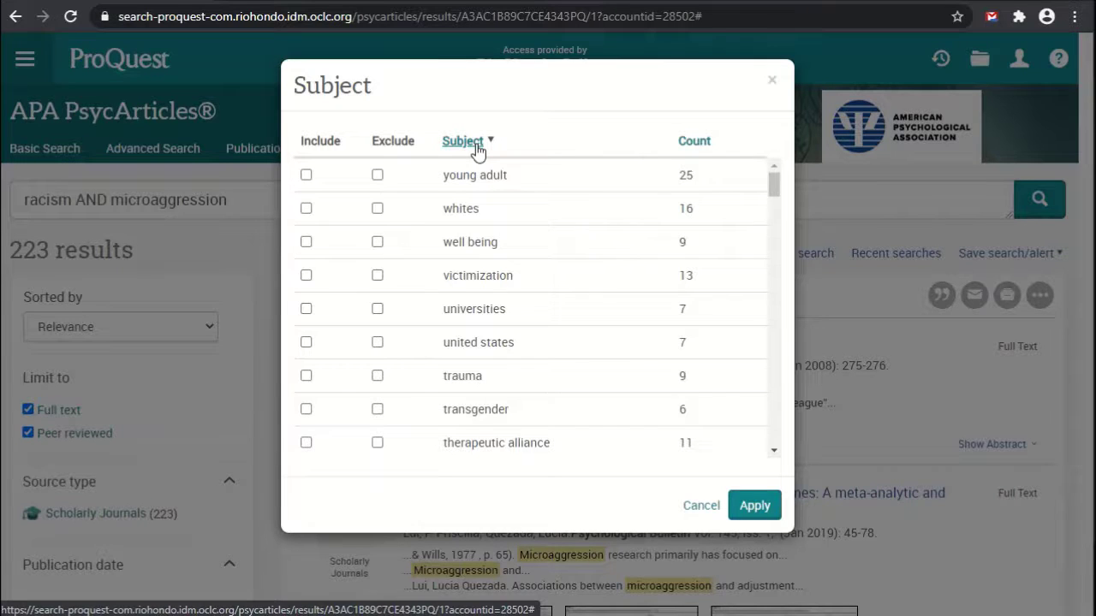
pyautogui.click(476, 146)
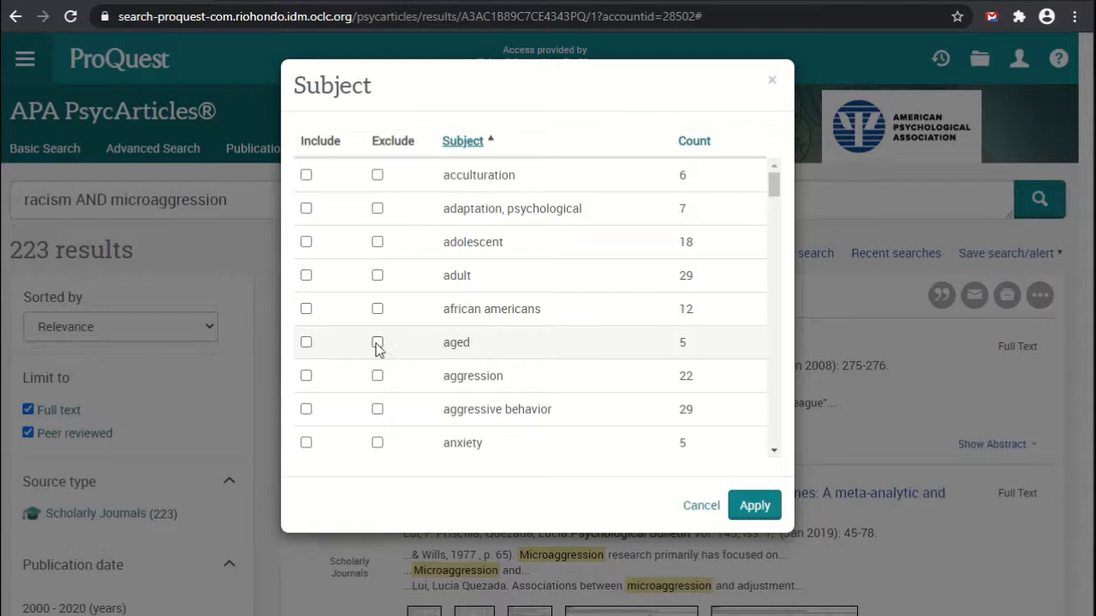
# - Limit the results to the subjects african americans, asian americans, asians and blacks
pyautogui.click(306, 310)
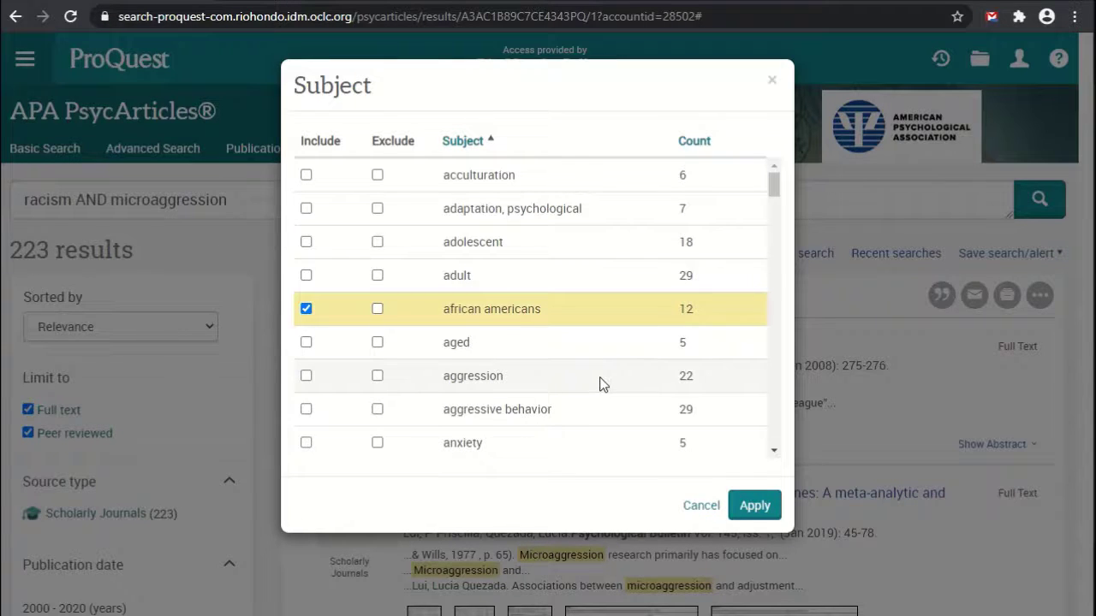
pyautogui.scroll(-1, 599, 383)
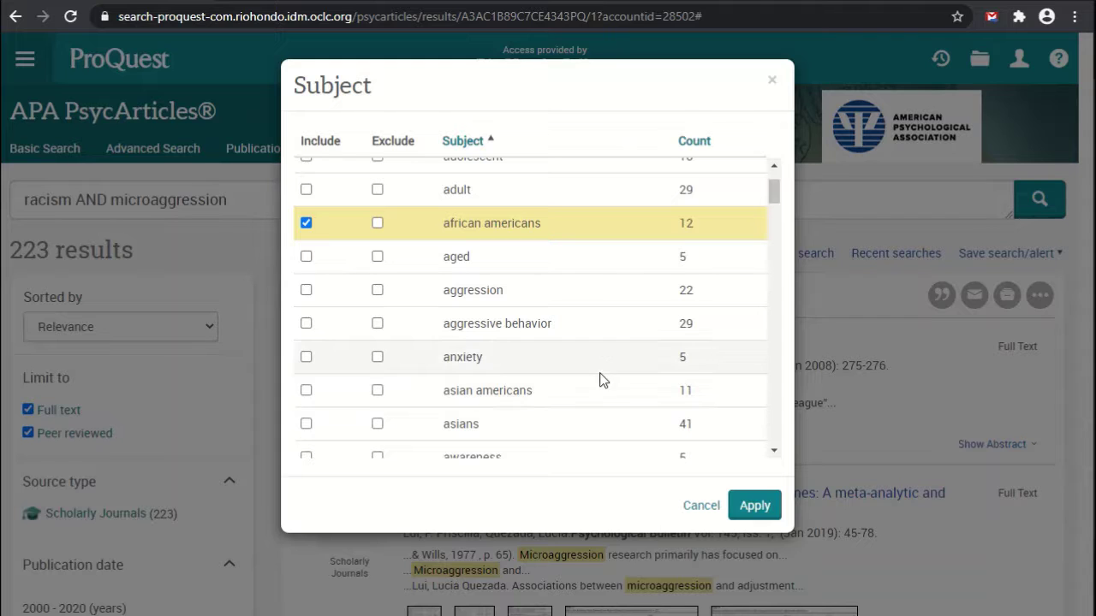
pyautogui.click(309, 393)
pyautogui.scroll(-1, 318, 398)
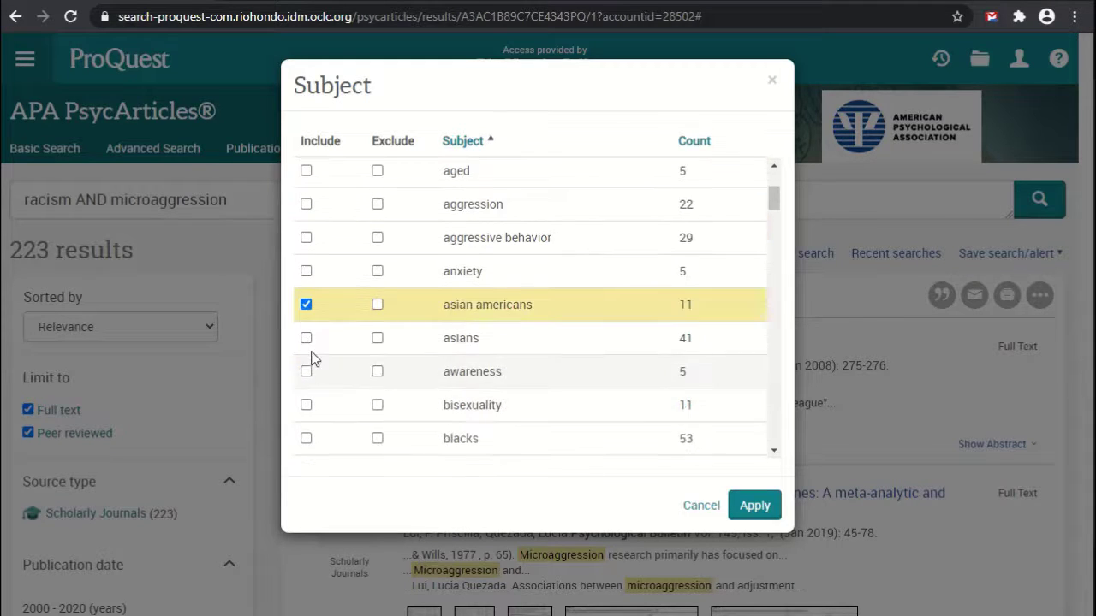
pyautogui.click(310, 340)
pyautogui.scroll(-1, 563, 356)
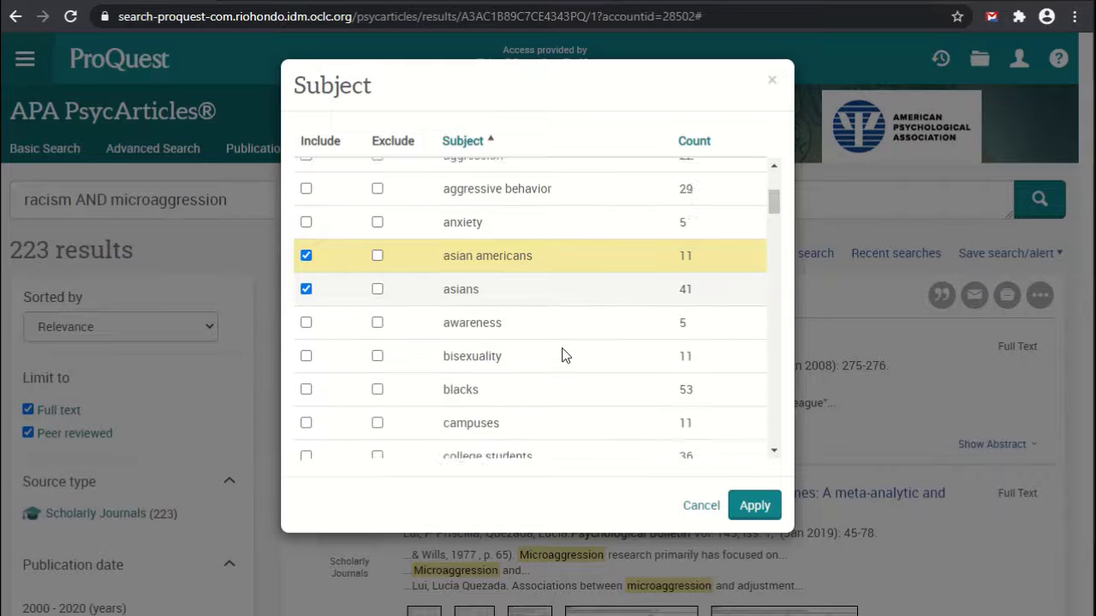
pyautogui.click(307, 353)
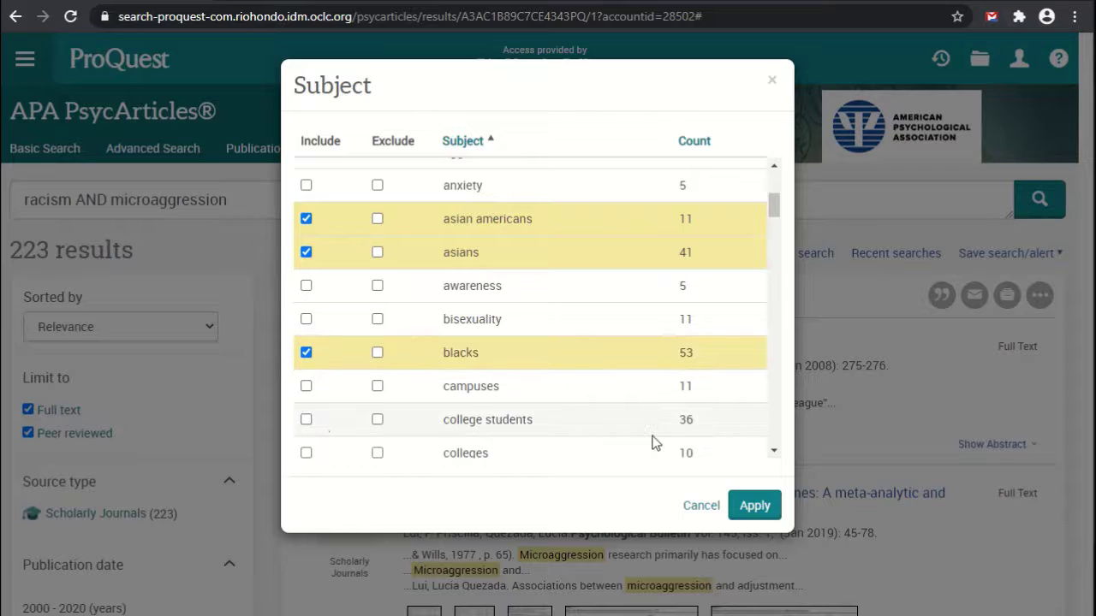
pyautogui.click(753, 506)
pyautogui.scroll(-10, 666, 375)
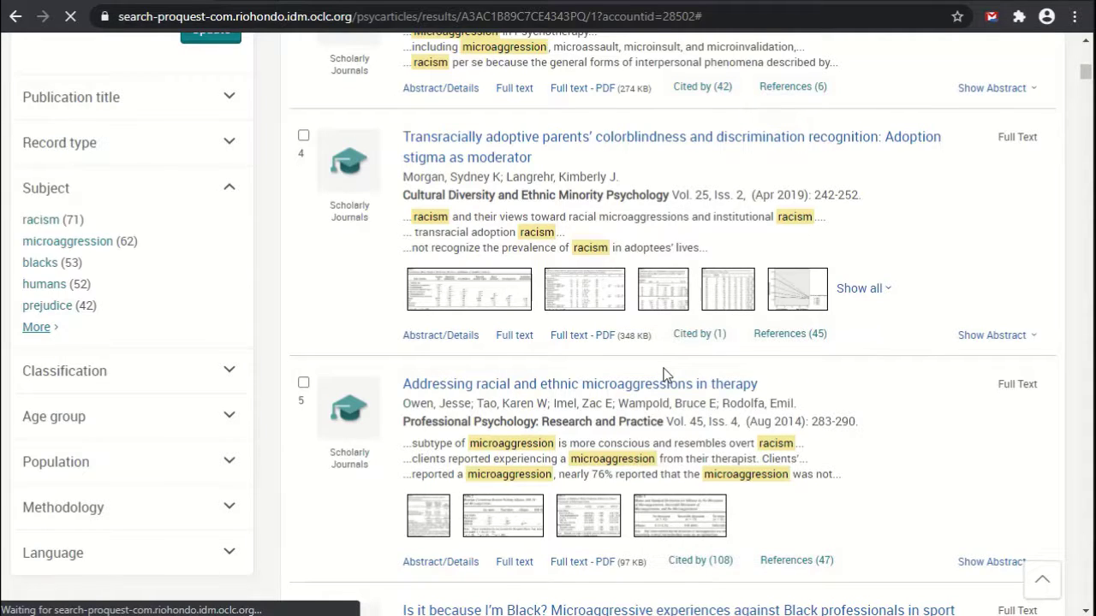
pyautogui.scroll(5, 664, 374)
pyautogui.scroll(3, 666, 374)
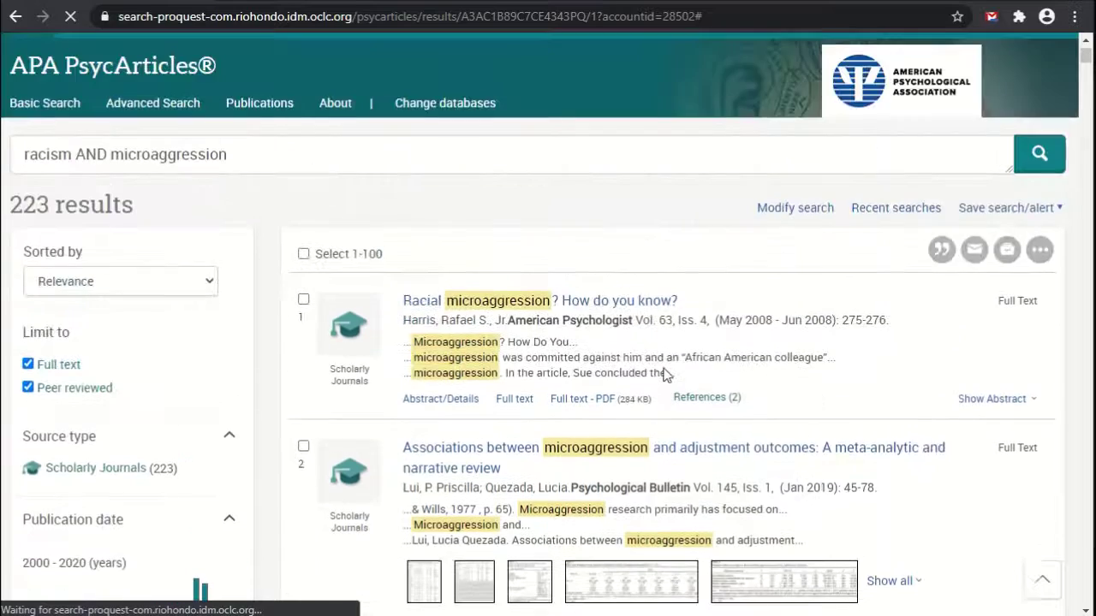
pyautogui.scroll(-4, 425, 402)
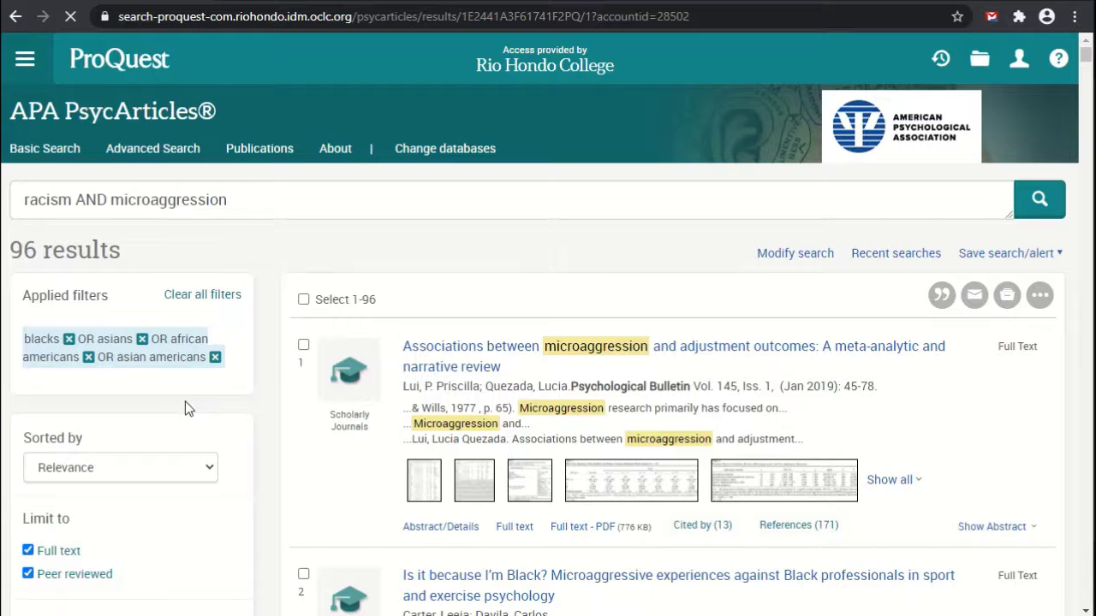
# - Examine the narrowed result count, the applied filters and the selected values of the Subject filter
pyautogui.moveTo(10, 250); pyautogui.dragTo(107, 249)
pyautogui.click(123, 249)
pyautogui.scroll(-3, 171, 432)
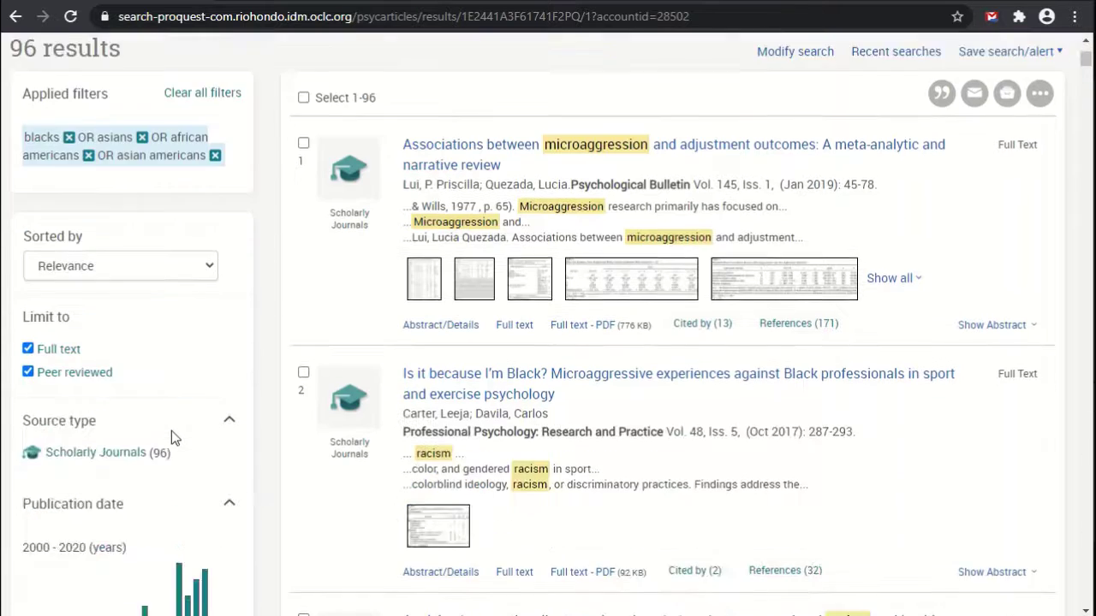
pyautogui.scroll(-5, 171, 430)
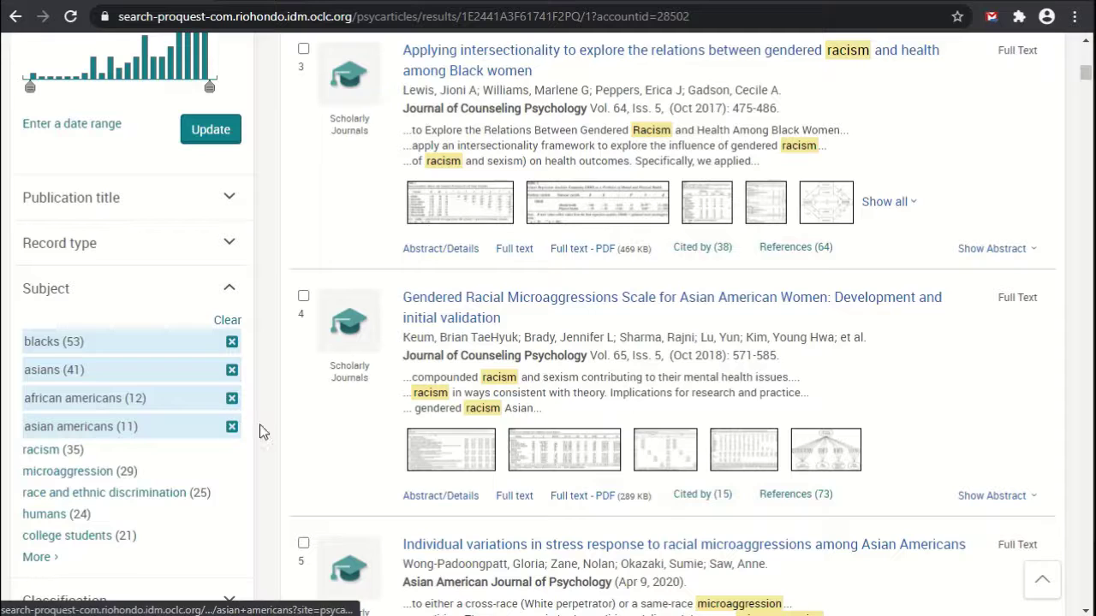
pyautogui.scroll(3, 310, 425)
pyautogui.scroll(5, 311, 425)
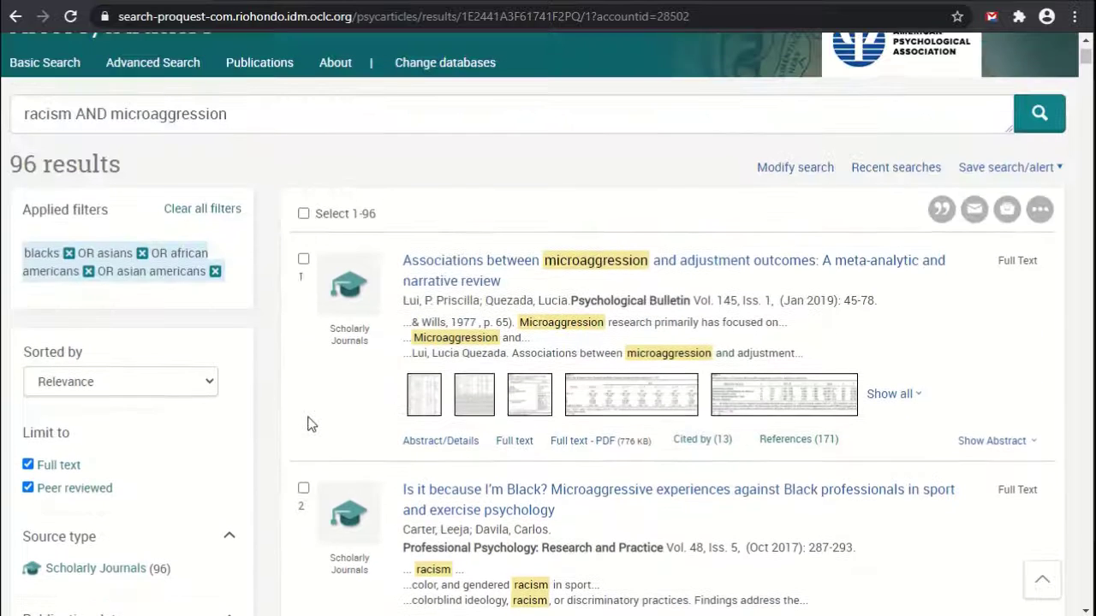
# - Open the first result, the meta-analytic review on microaggression and adjustment outcomes, and copy its citation in APA 6th Edition style
pyautogui.click(675, 277)
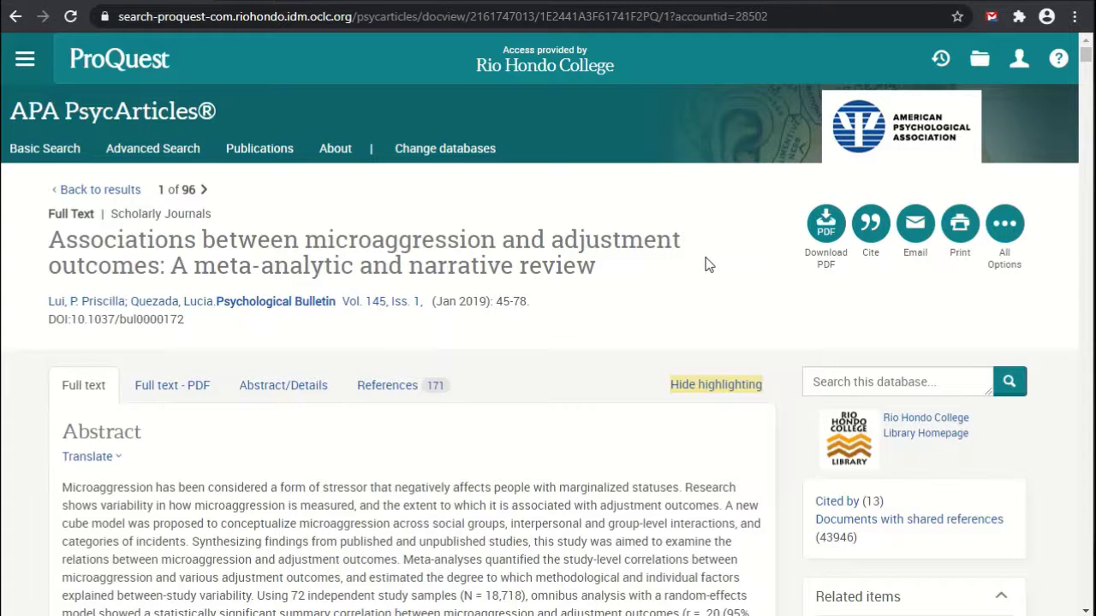
pyautogui.scroll(-1, 707, 264)
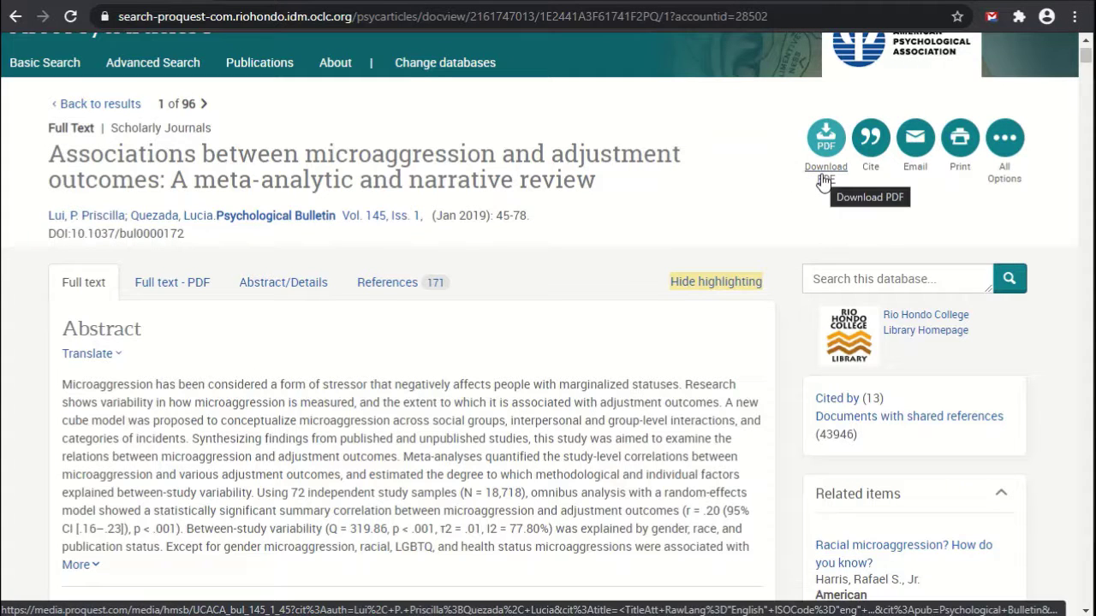
pyautogui.click(869, 176)
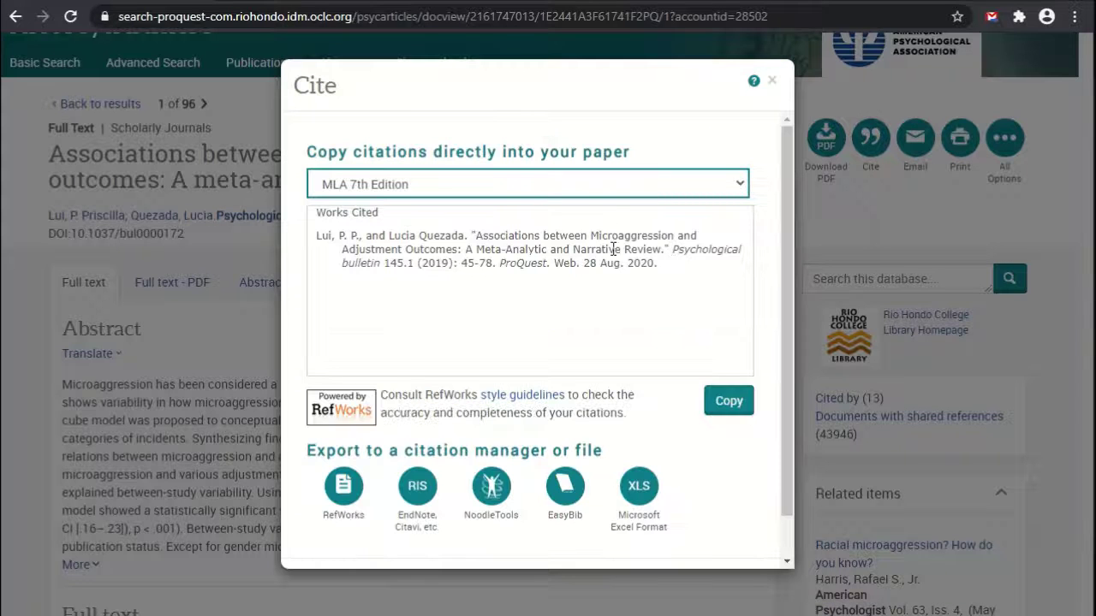
pyautogui.click(683, 190)
pyautogui.scroll(10, 665, 288)
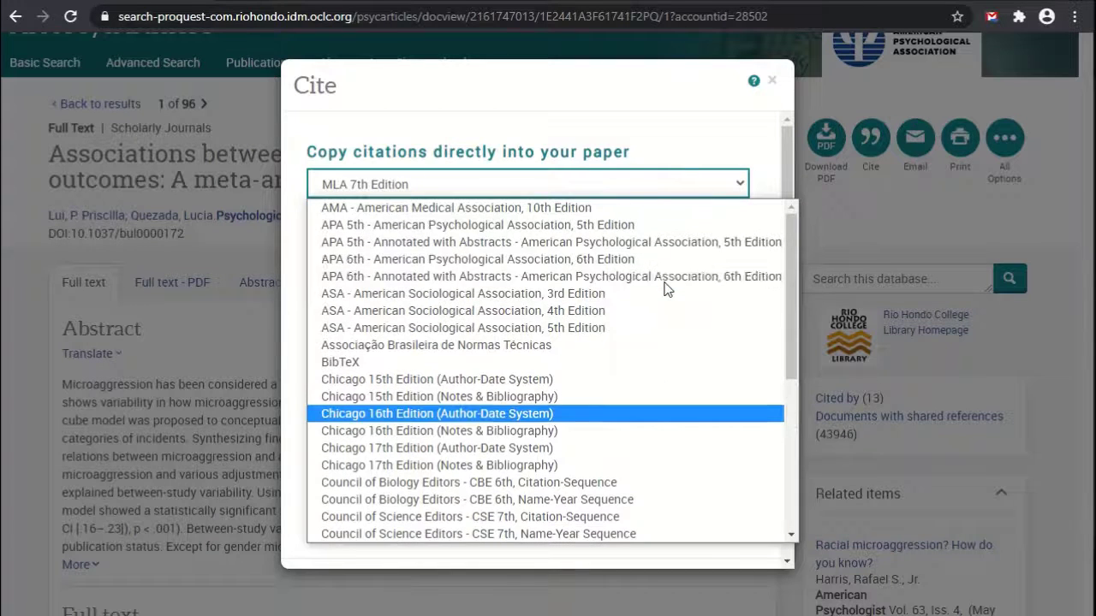
pyautogui.click(554, 257)
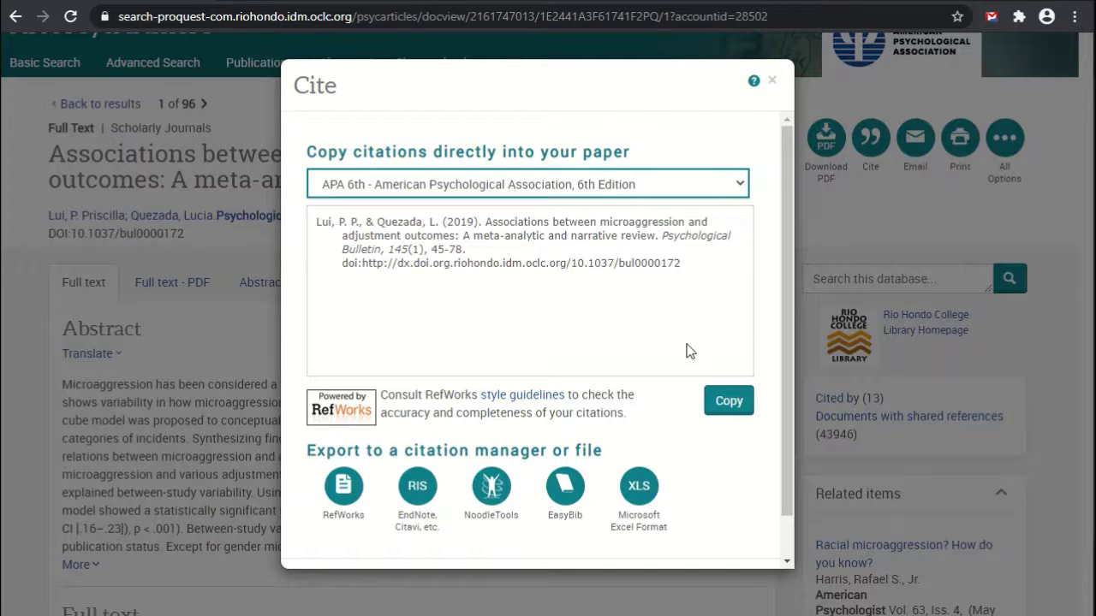
pyautogui.click(729, 403)
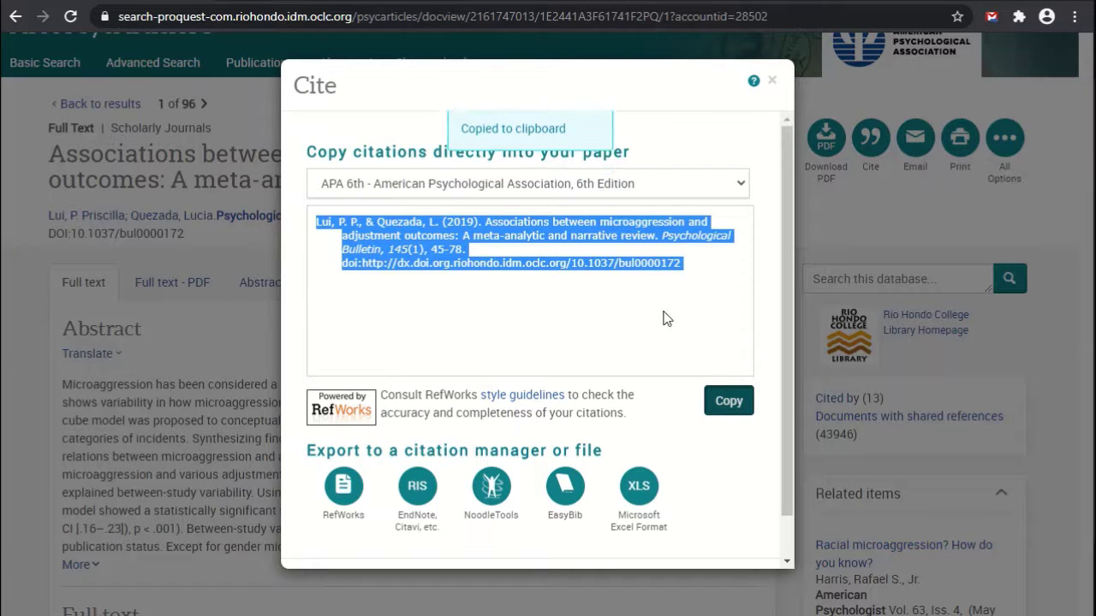
pyautogui.click(771, 83)
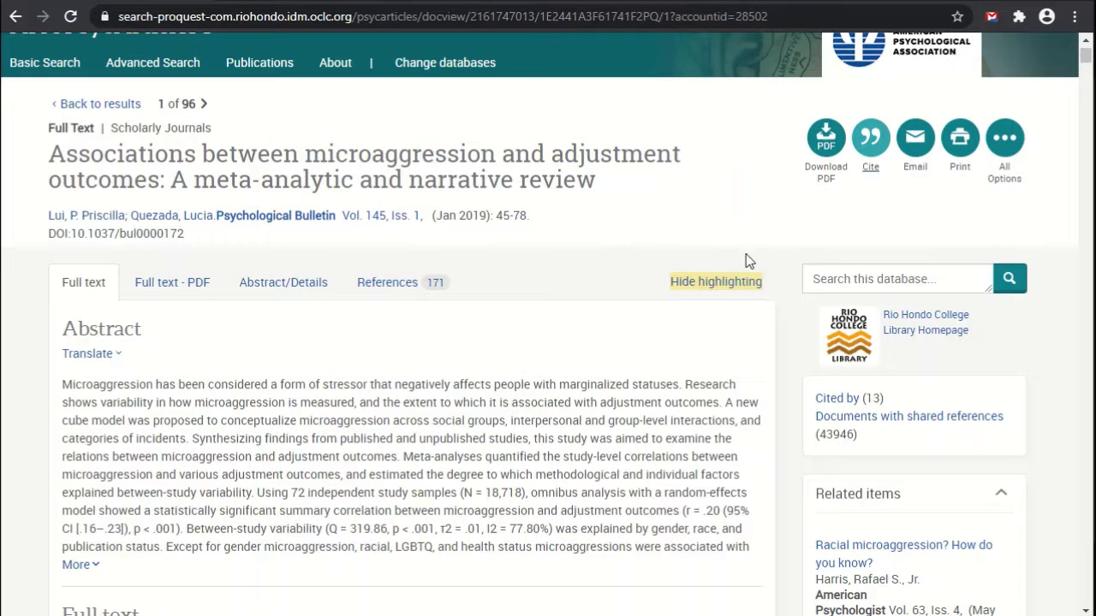
# - Review the content, citation, address, subject and message options for emailing the article, and close the form without sending
pyautogui.click(926, 171)
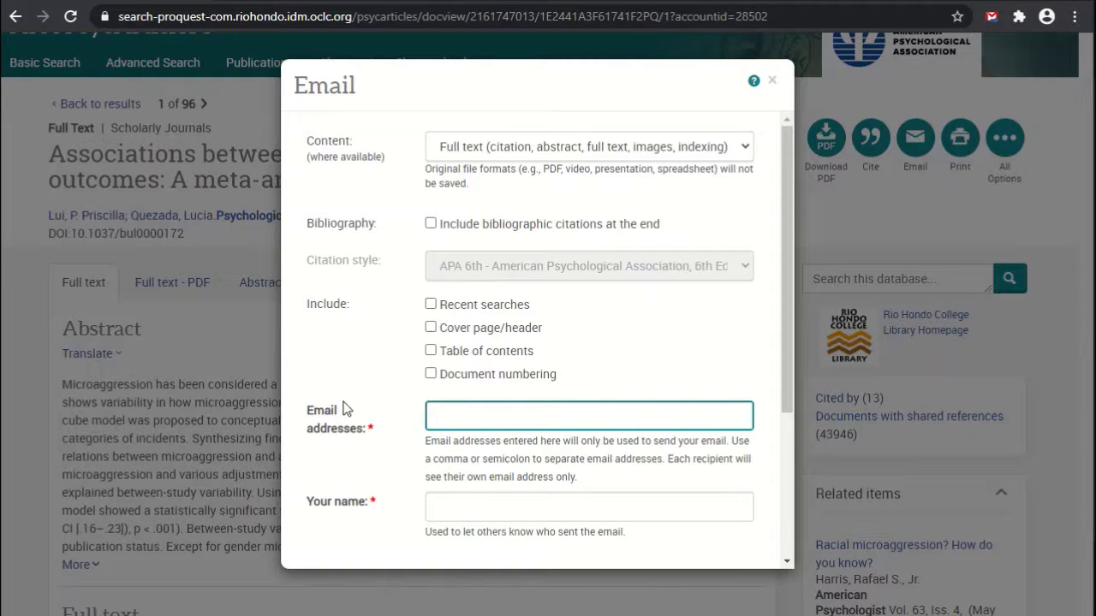
pyautogui.scroll(-1, 344, 410)
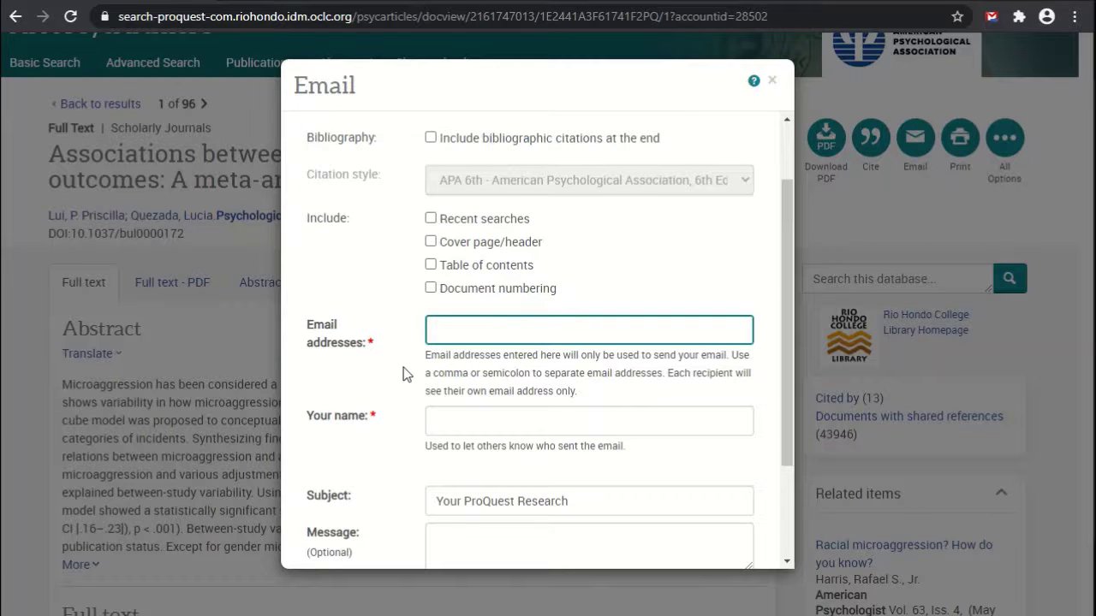
pyautogui.scroll(-1, 396, 371)
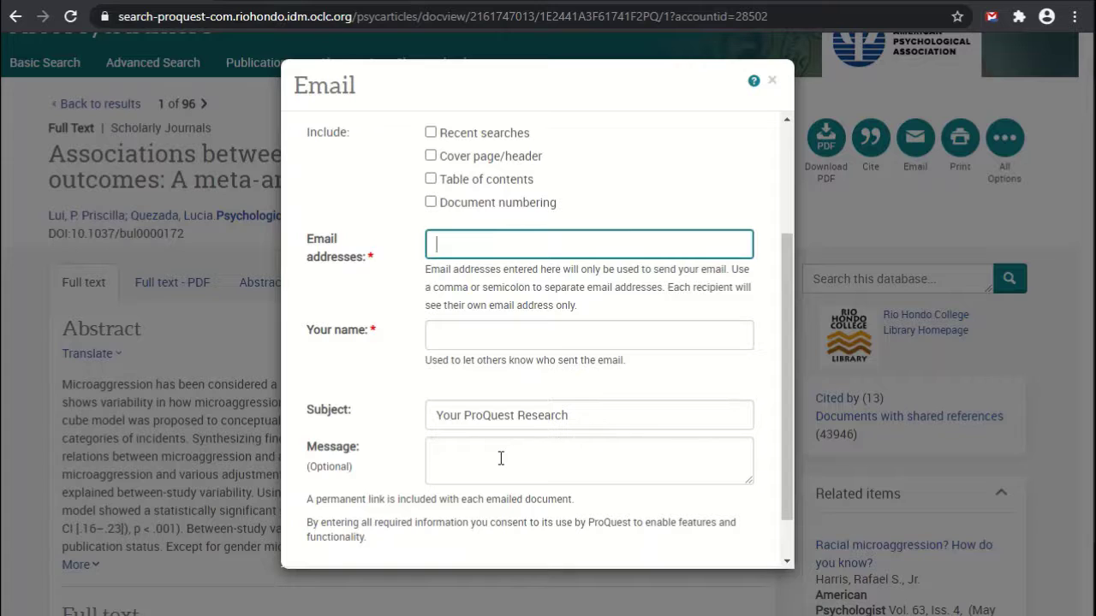
pyautogui.scroll(1, 496, 456)
pyautogui.scroll(1, 497, 455)
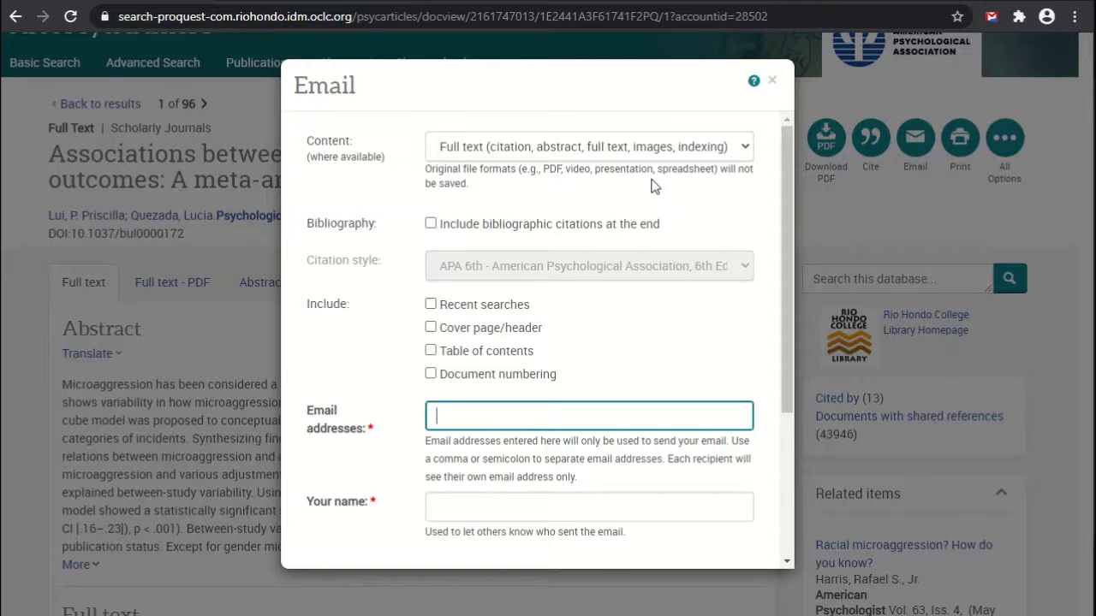
pyautogui.click(774, 85)
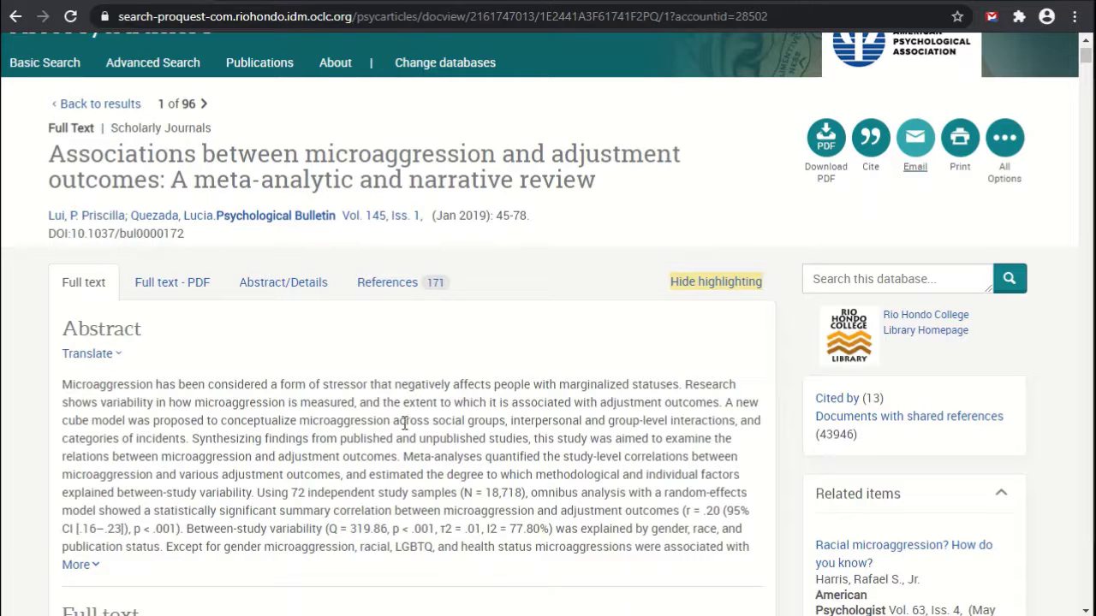
# - Examine the article's abstract, full-text contents outline, related items and the subject terms offered for a new search
pyautogui.scroll(-1, 406, 420)
pyautogui.scroll(-3, 405, 419)
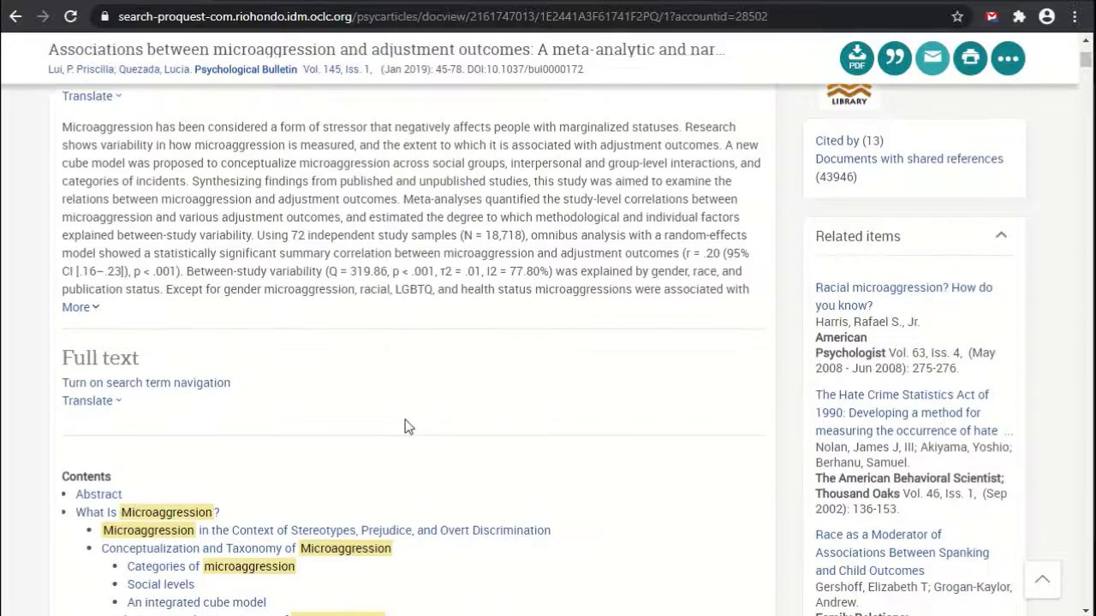
pyautogui.scroll(-3, 405, 426)
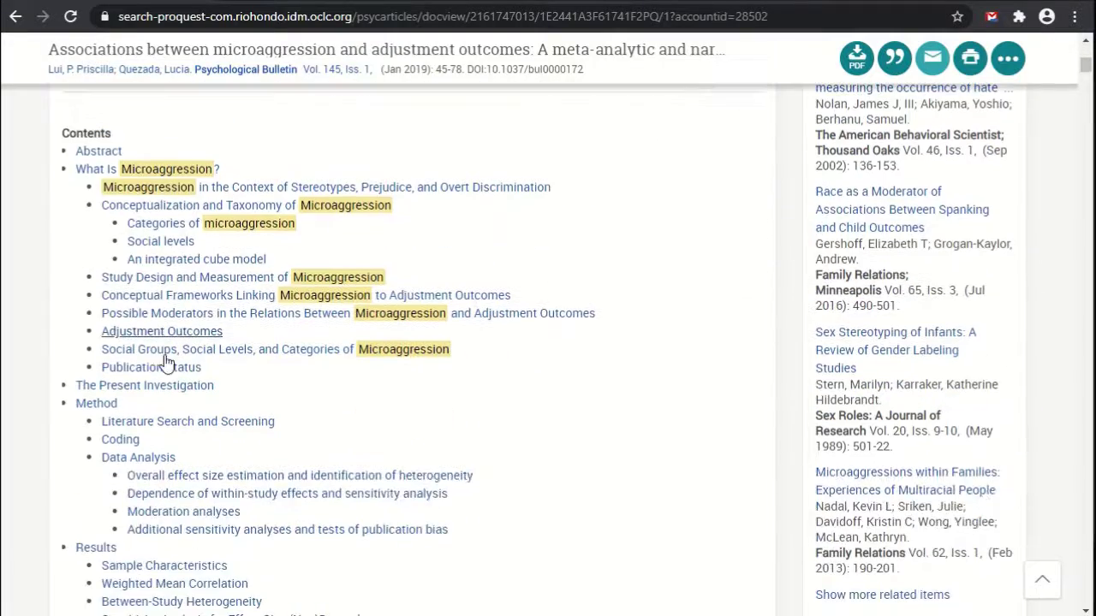
pyautogui.scroll(-4, 509, 464)
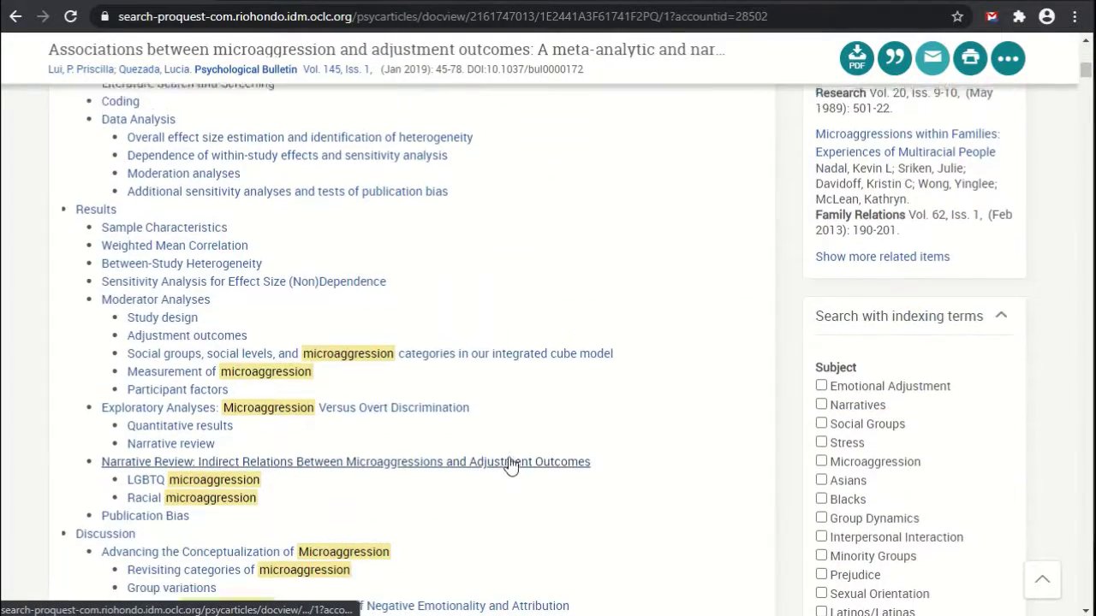
pyautogui.scroll(1, 509, 464)
pyautogui.scroll(-2, 606, 408)
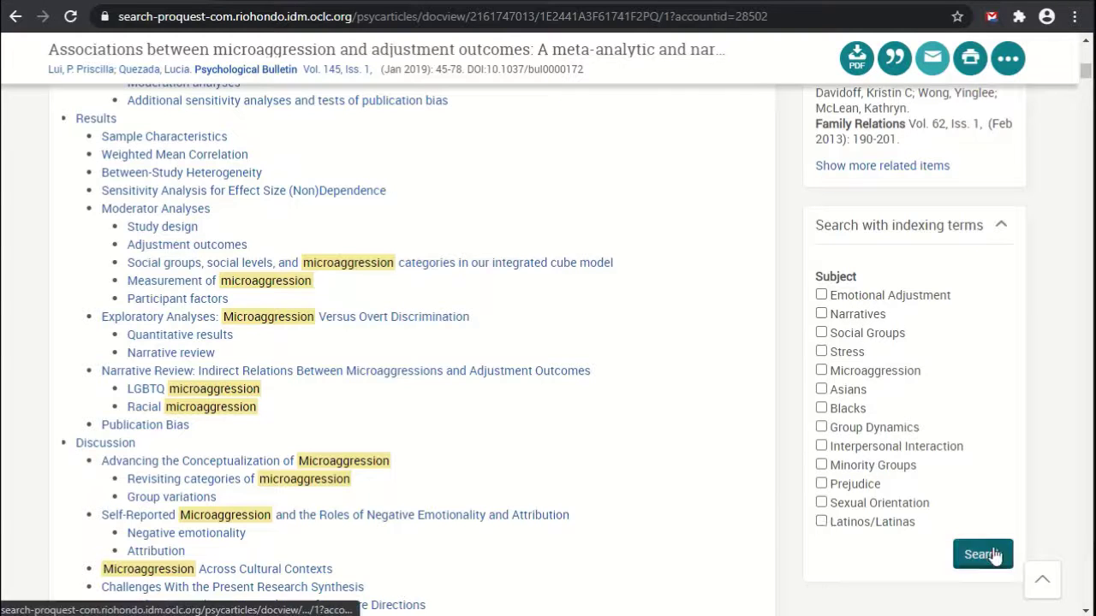
pyautogui.scroll(3, 514, 514)
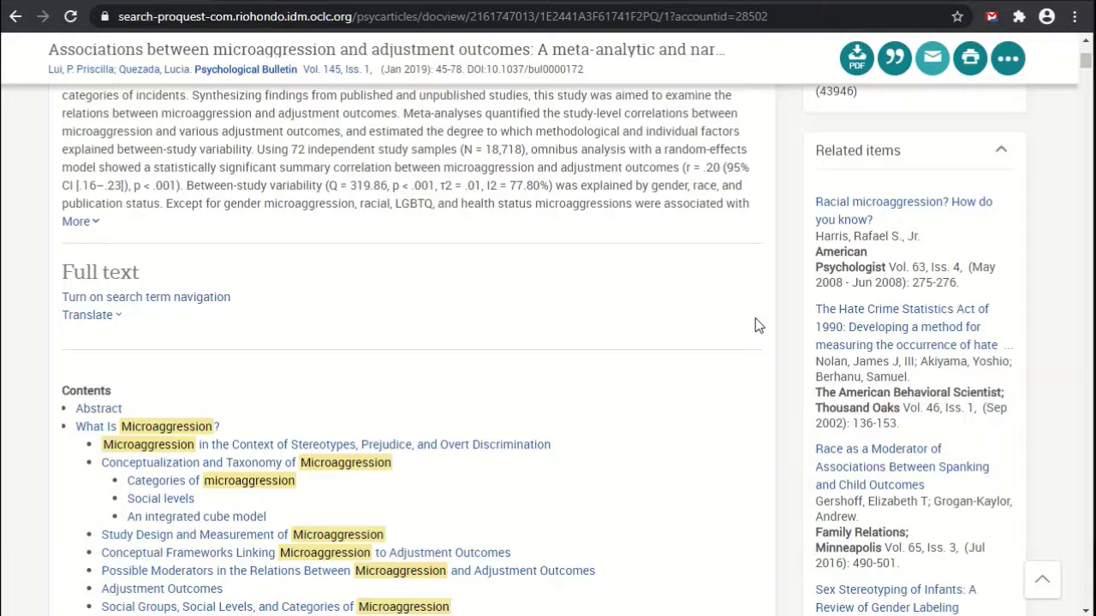
pyautogui.scroll(4, 663, 333)
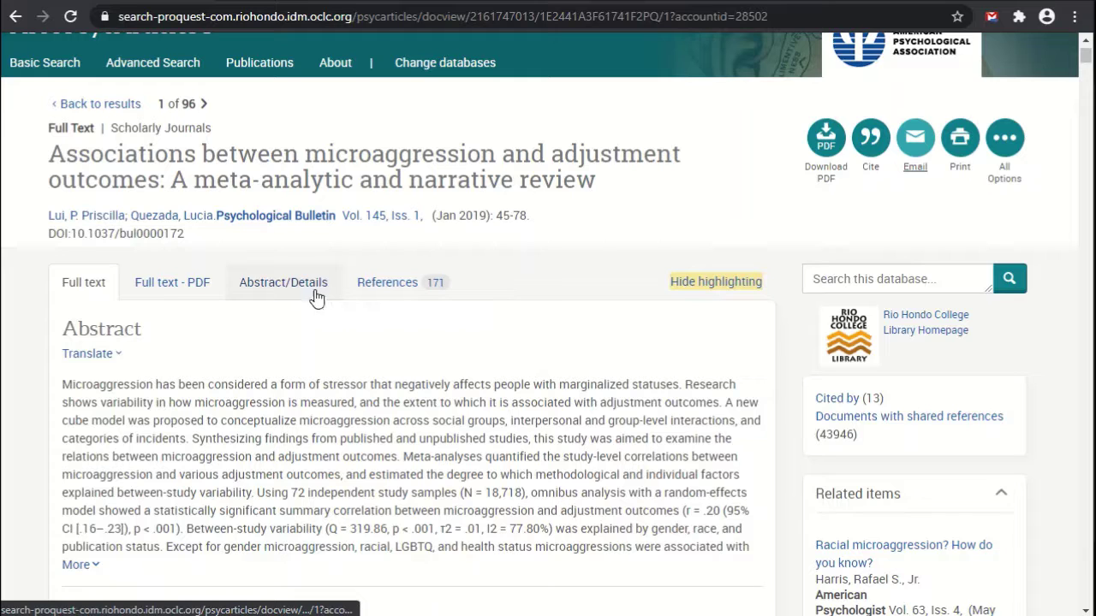
# - Review the article's reference list and the documents that cite it, and return to the references
pyautogui.click(432, 284)
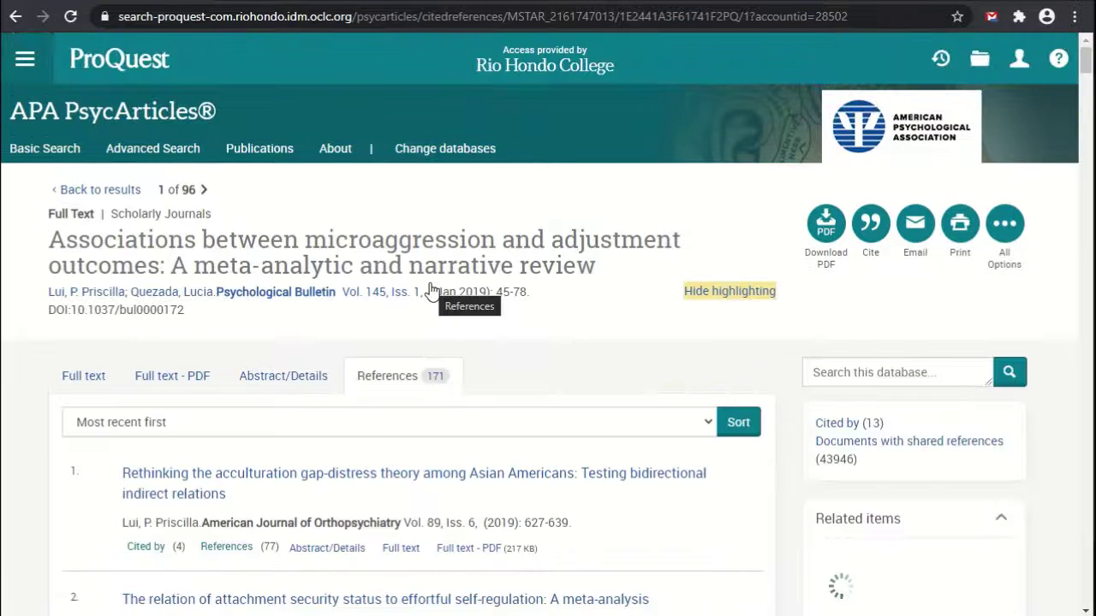
pyautogui.scroll(-3, 431, 291)
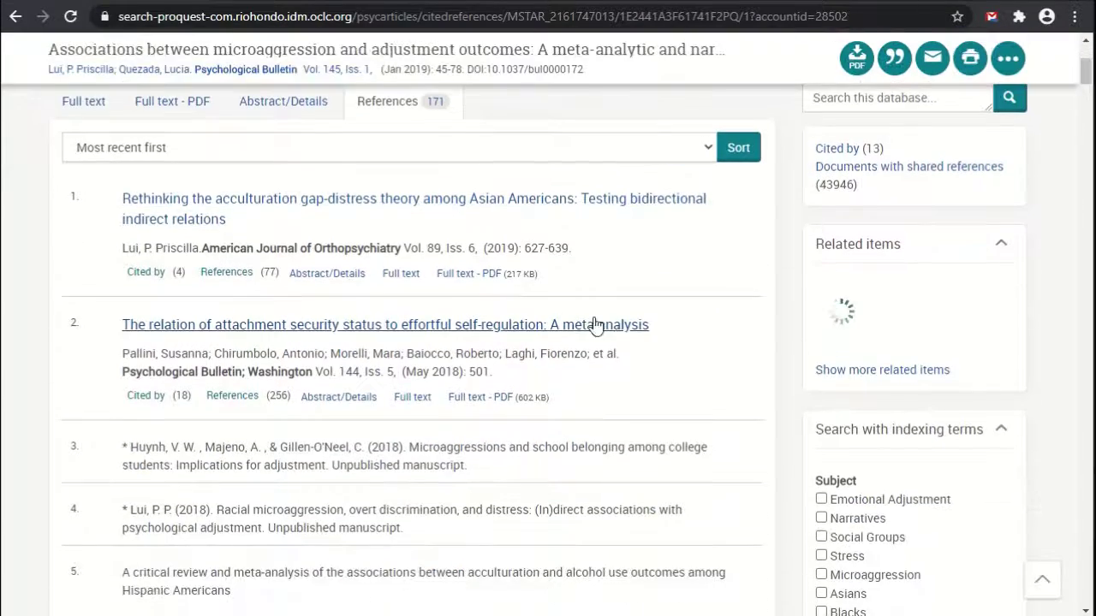
pyautogui.scroll(-6, 727, 373)
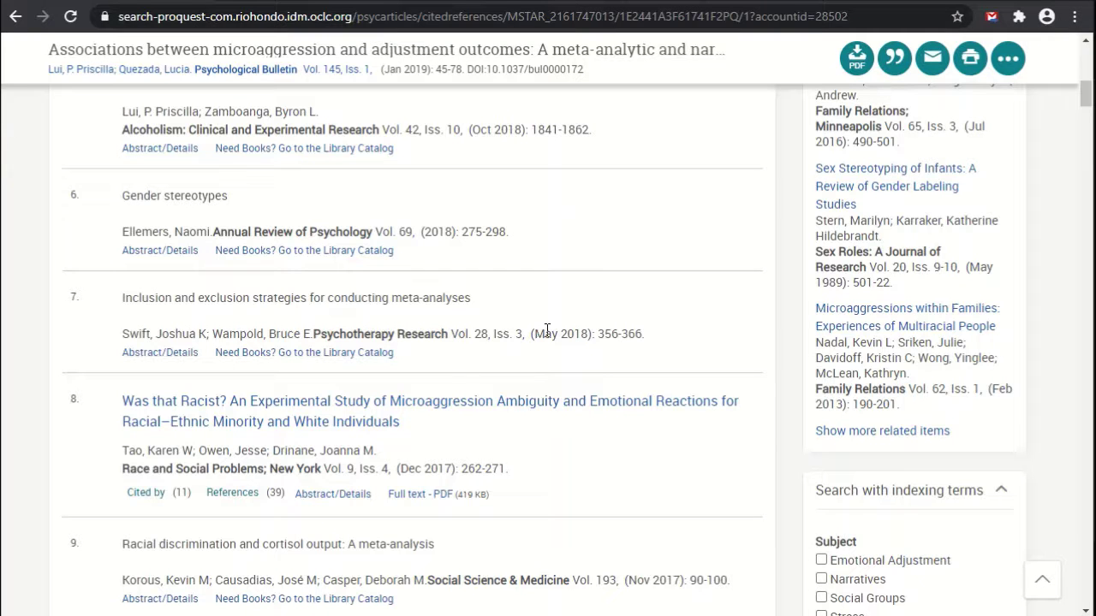
pyautogui.scroll(-1, 546, 330)
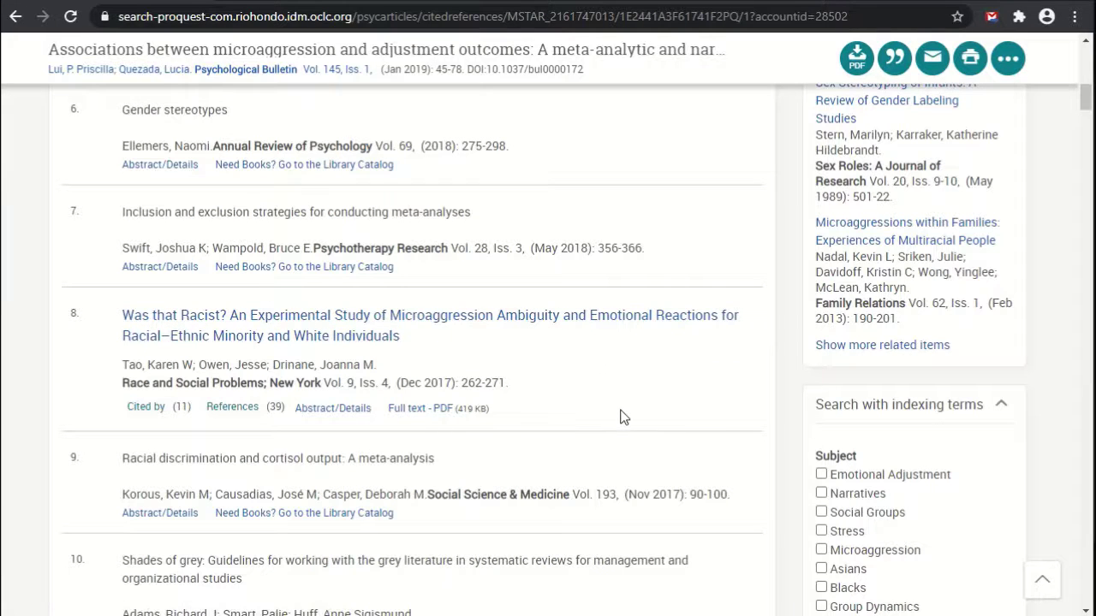
pyautogui.scroll(6, 623, 418)
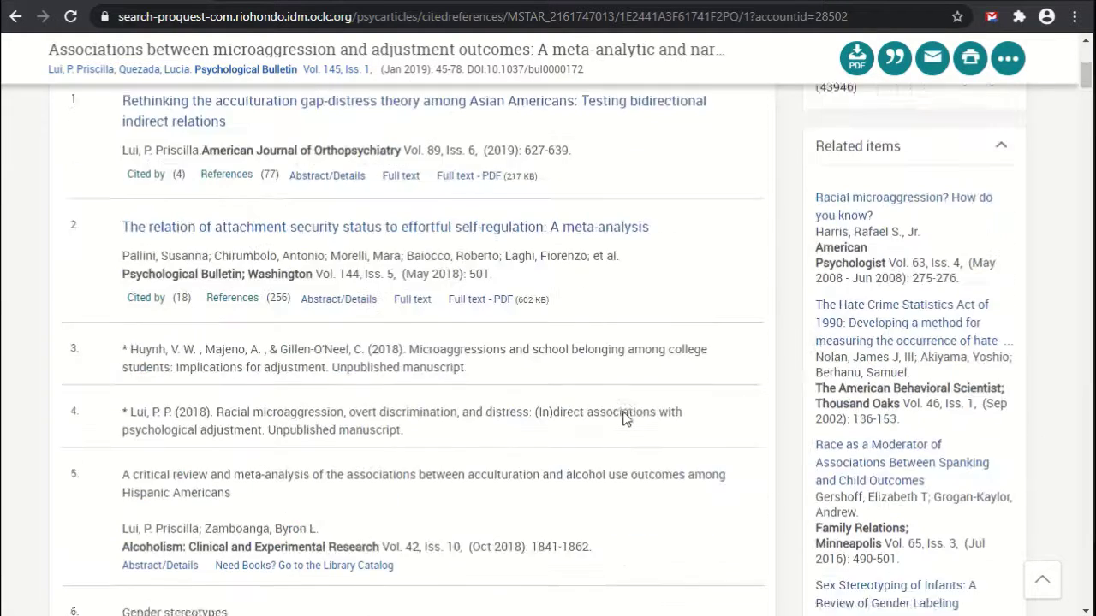
pyautogui.scroll(2, 623, 418)
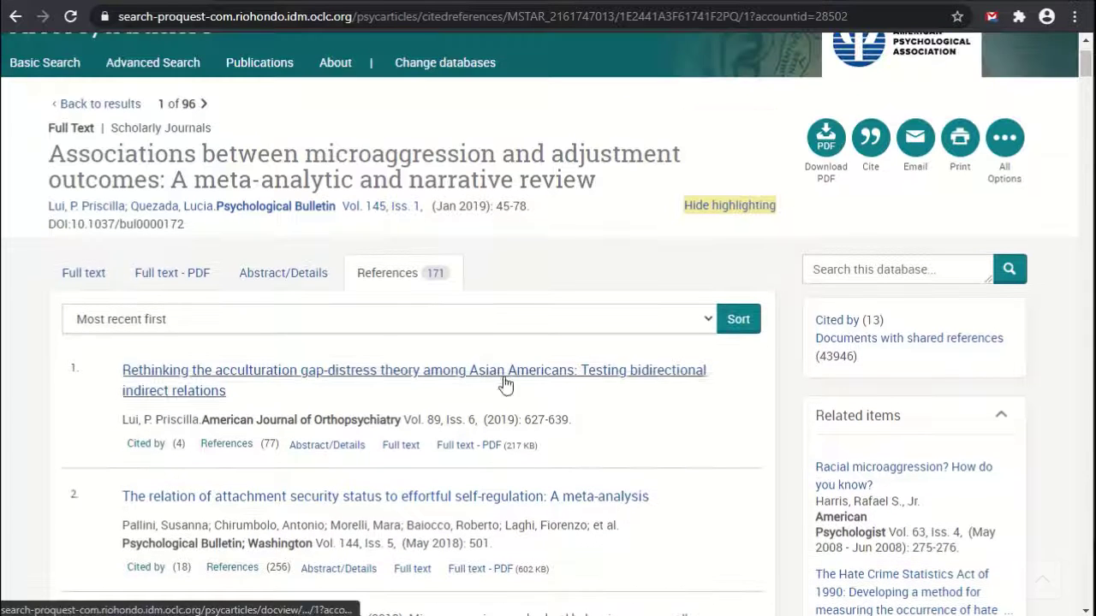
pyautogui.click(851, 327)
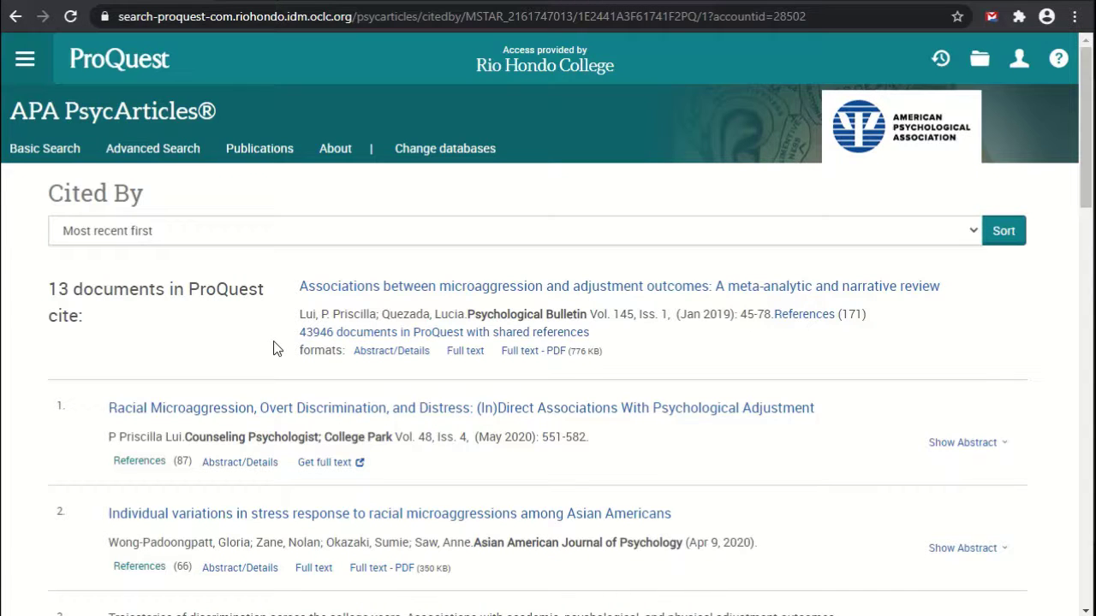
pyautogui.hotkey('alt', 'Left')
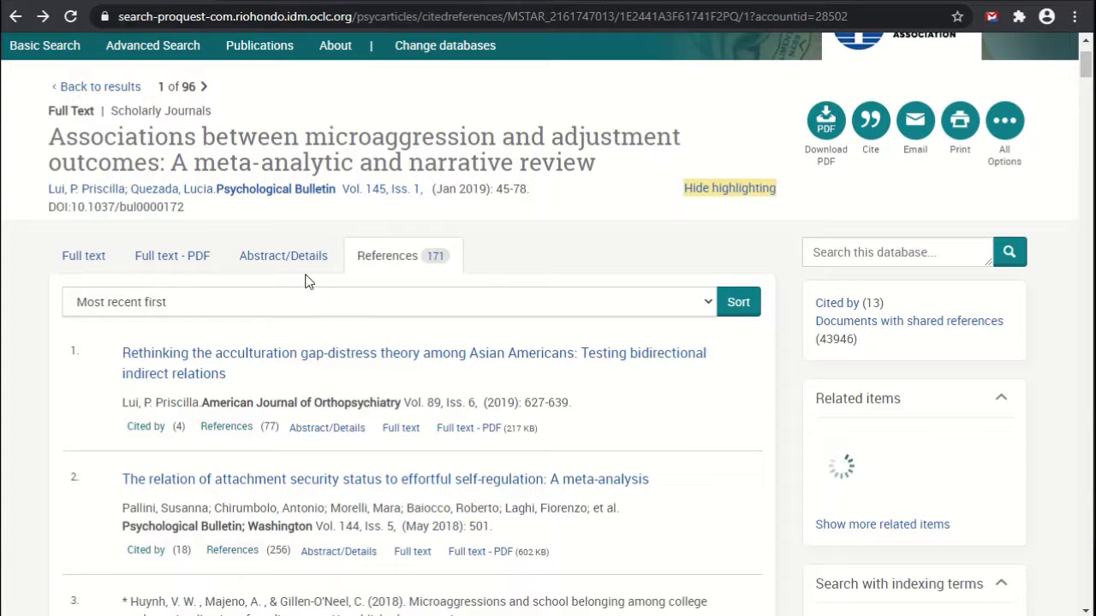
# - Open the article's abstract and details, review its subject terms, and follow the Microaggression subject link
pyautogui.click(283, 261)
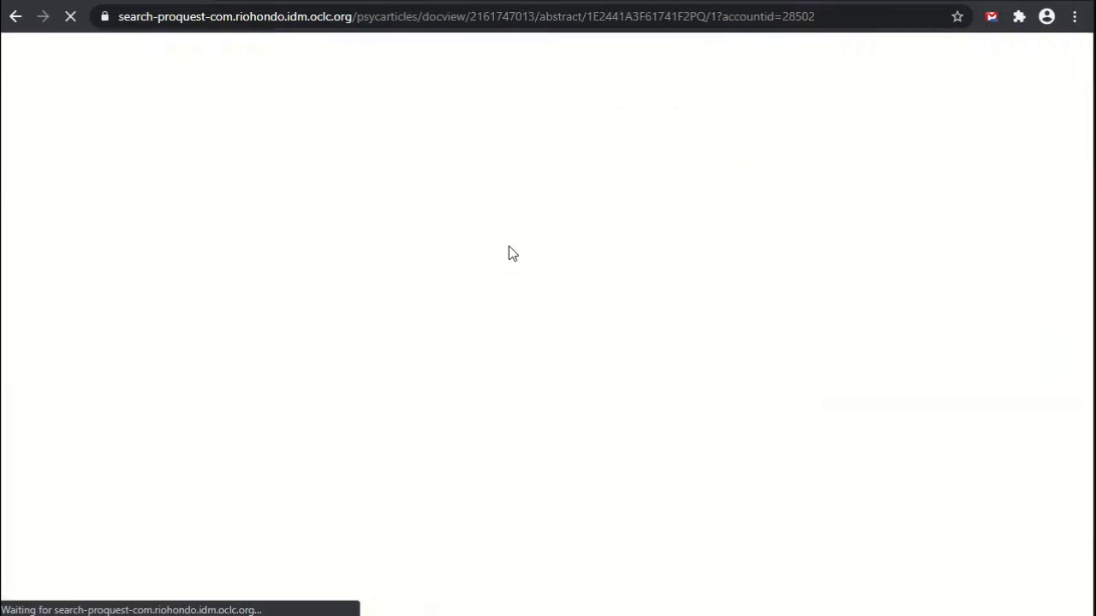
pyautogui.scroll(-2, 453, 403)
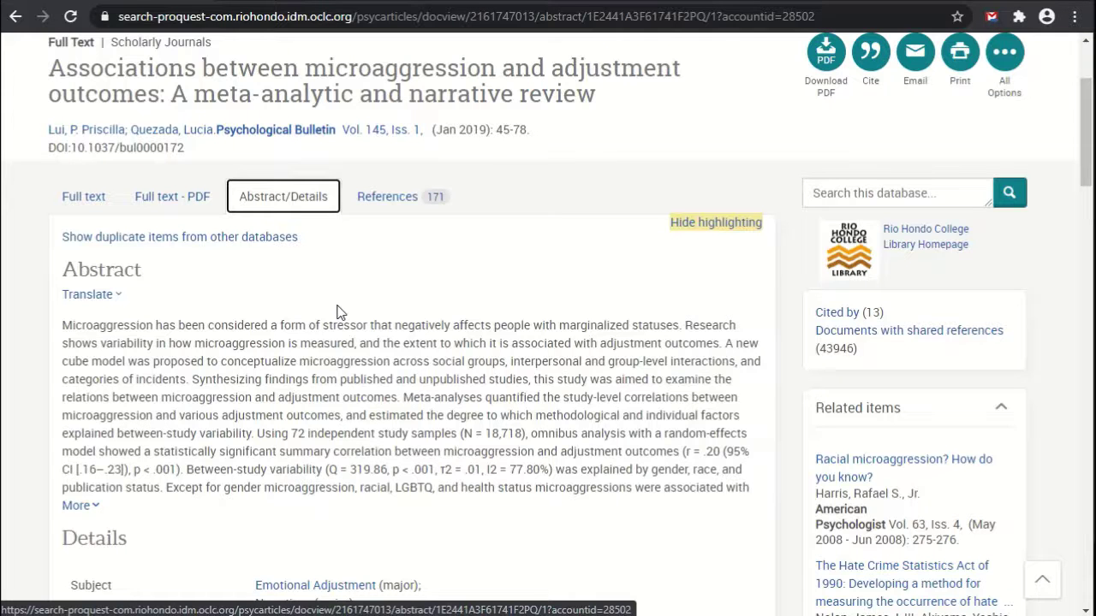
pyautogui.scroll(-2, 342, 314)
pyautogui.scroll(-1, 411, 320)
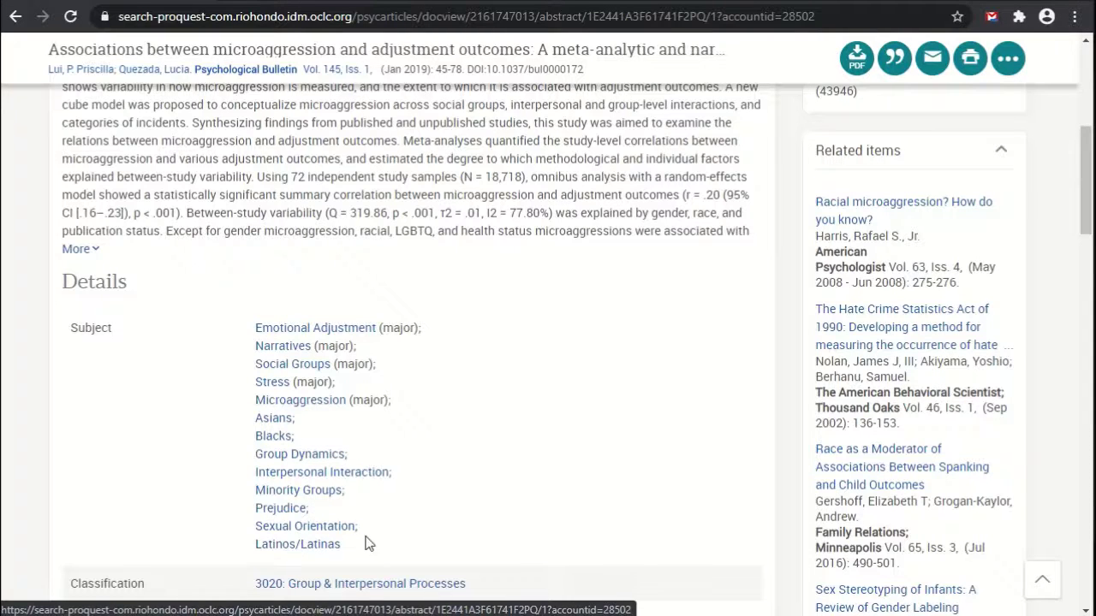
pyautogui.scroll(-1, 384, 537)
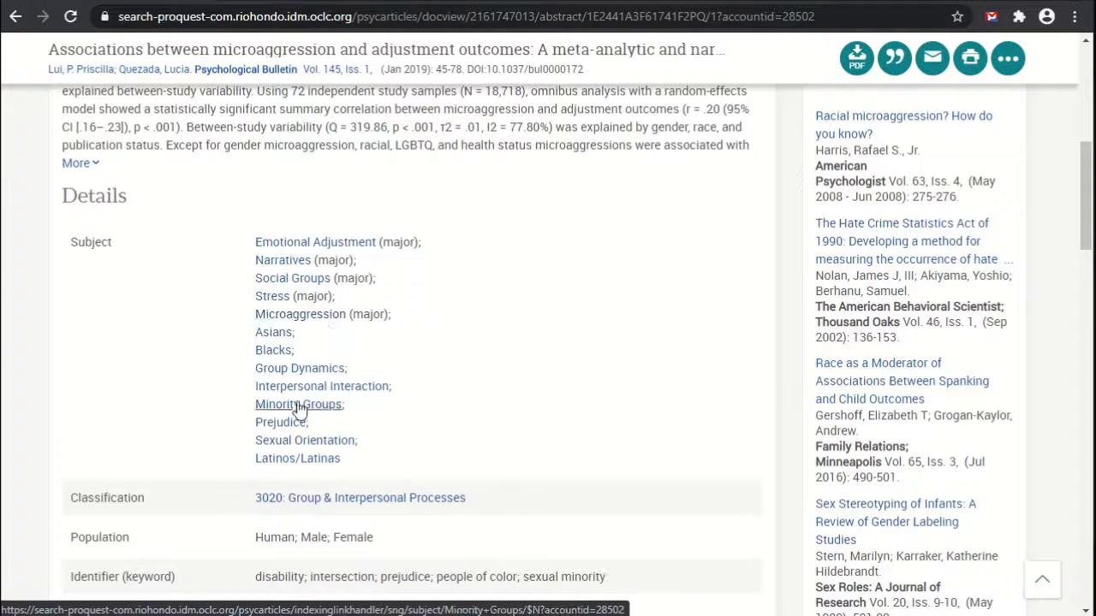
pyautogui.click(316, 317)
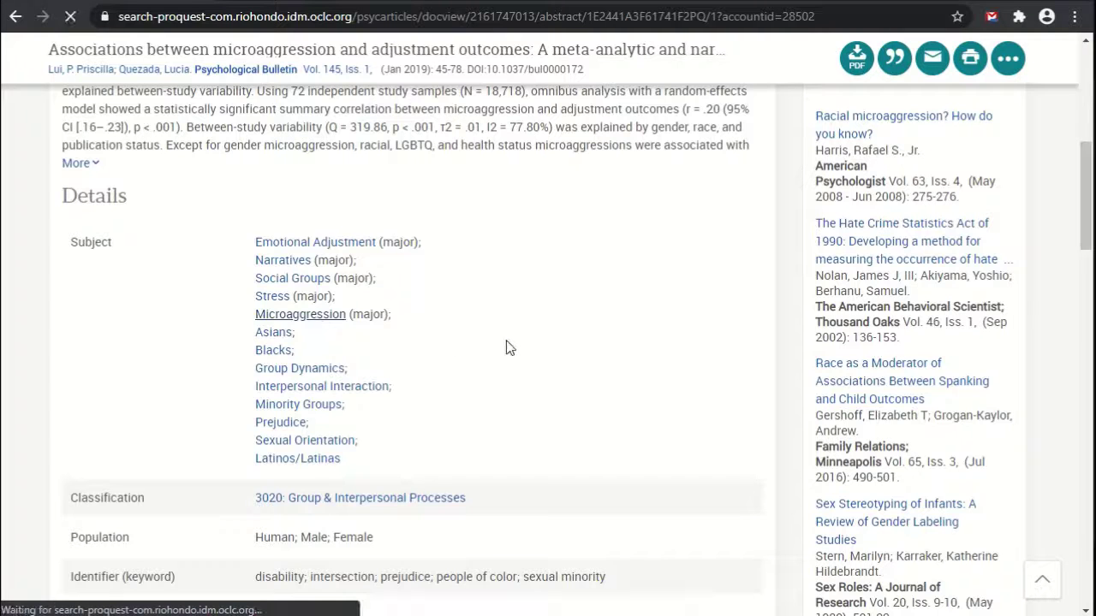